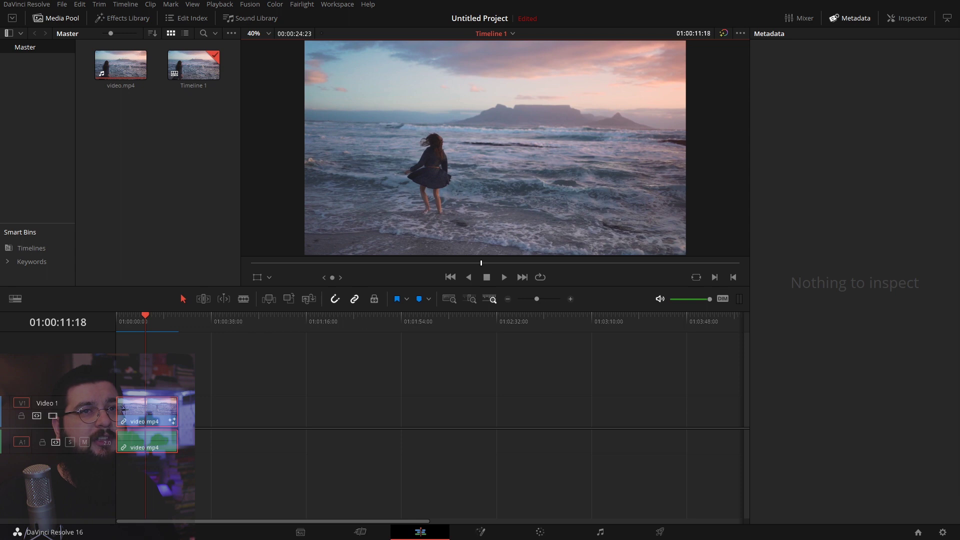
Select video.mp4 to show its metadata, then scrub and play the beach clip on Timeline 1
left_click(117, 56)
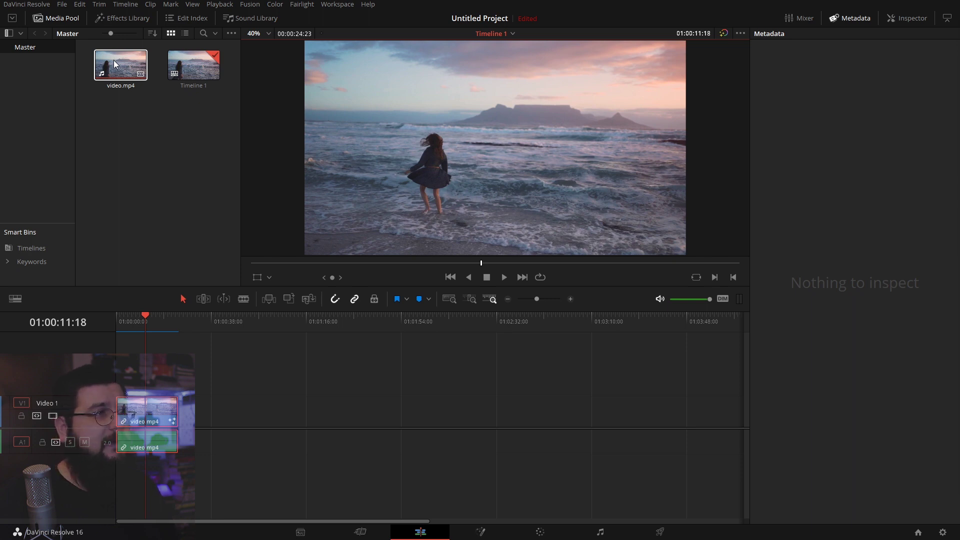
left_click(154, 400)
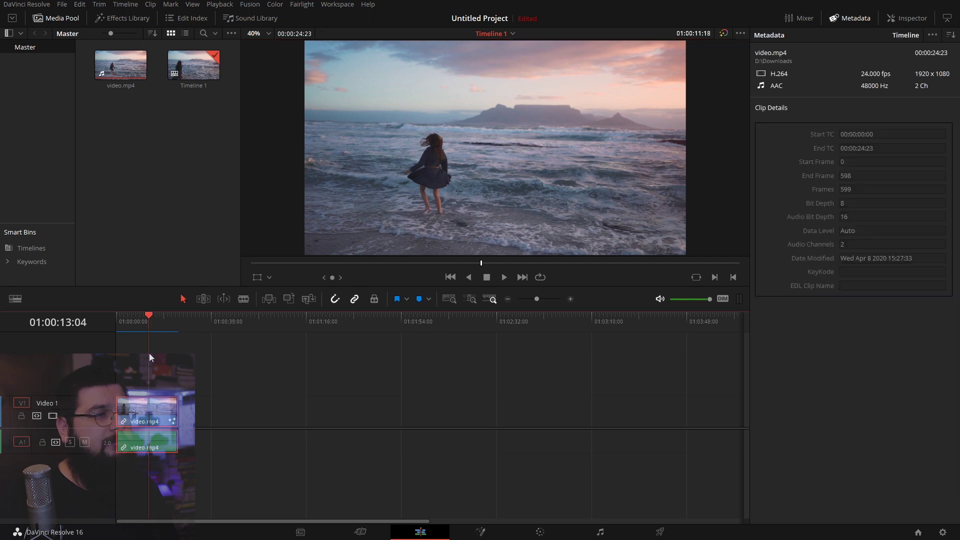
left_click(128, 320)
mouse_move(128, 320)
left_mouse_down()
mouse_move(119, 320)
mouse_move(143, 320)
mouse_move(130, 322)
left_mouse_up()
key("space")
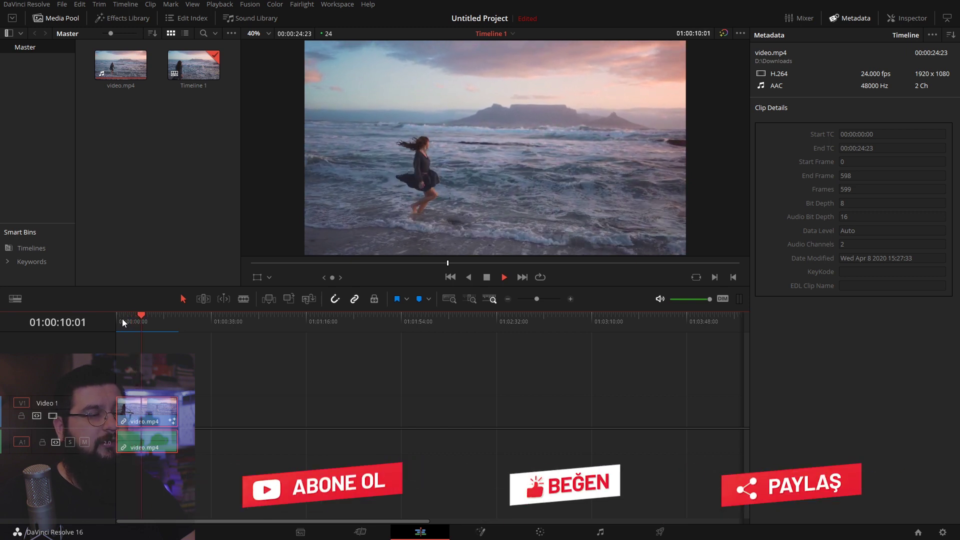
key("space")
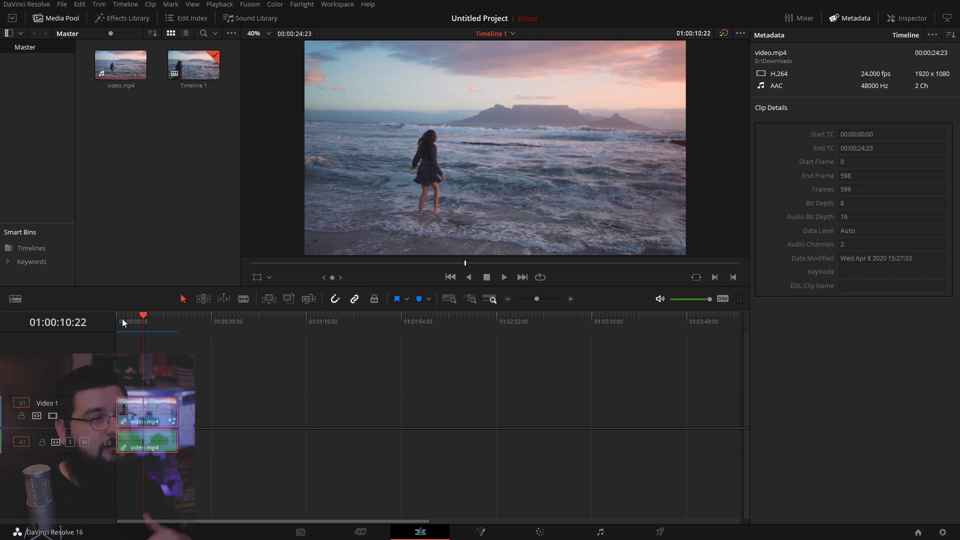
left_click(176, 358)
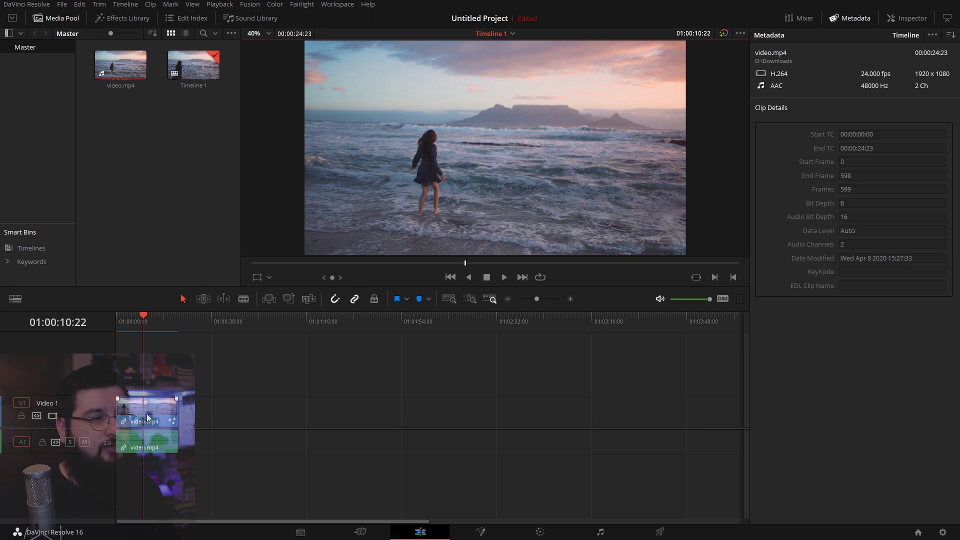
Open the beach clip on the Fusion page and spread MediaIn1 and MediaOut1 further apart
left_click(480, 533)
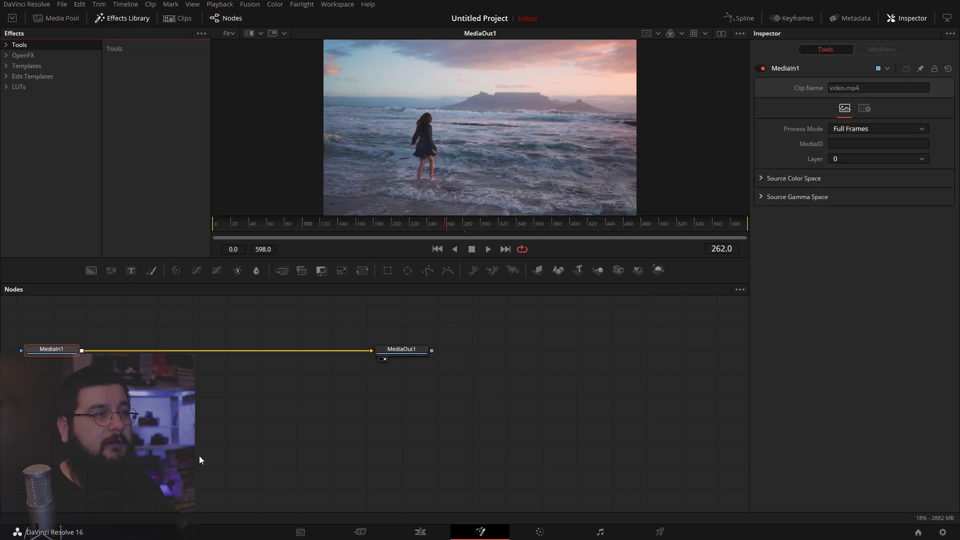
left_click_drag(57, 349, 198, 352)
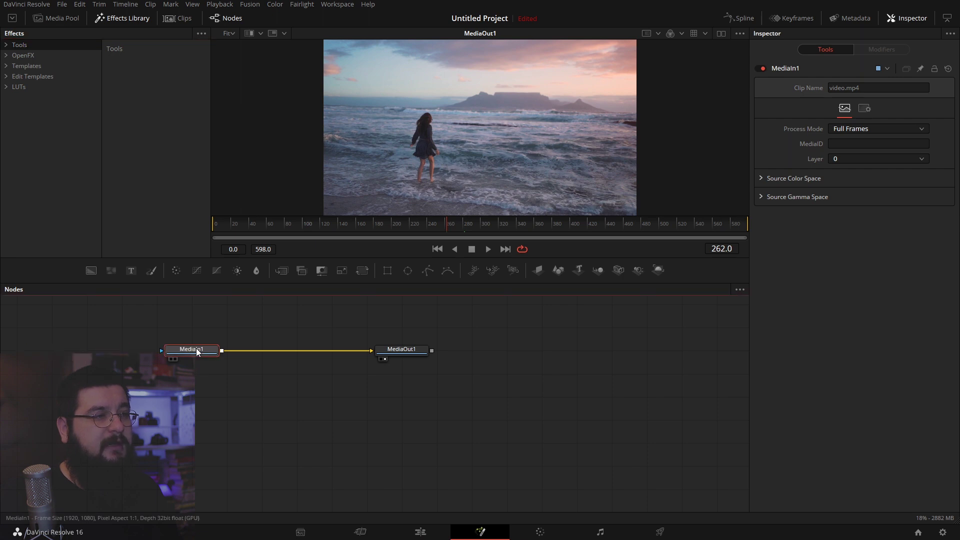
left_click_drag(423, 351, 562, 352)
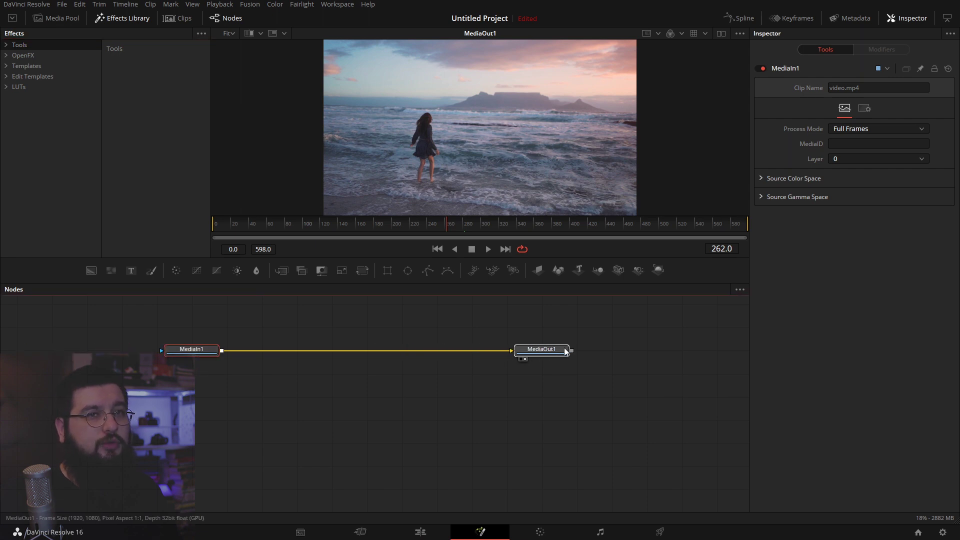
left_click(564, 351)
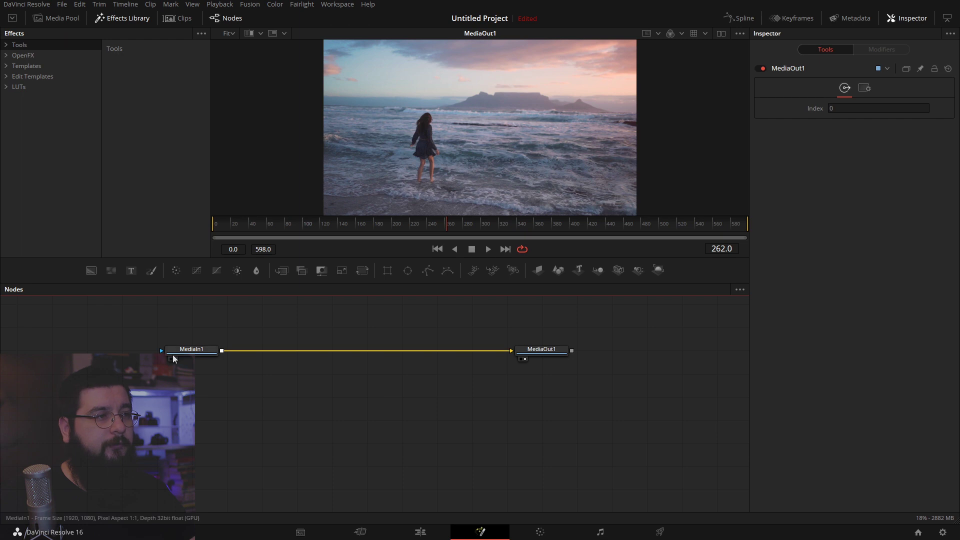
left_click(168, 350)
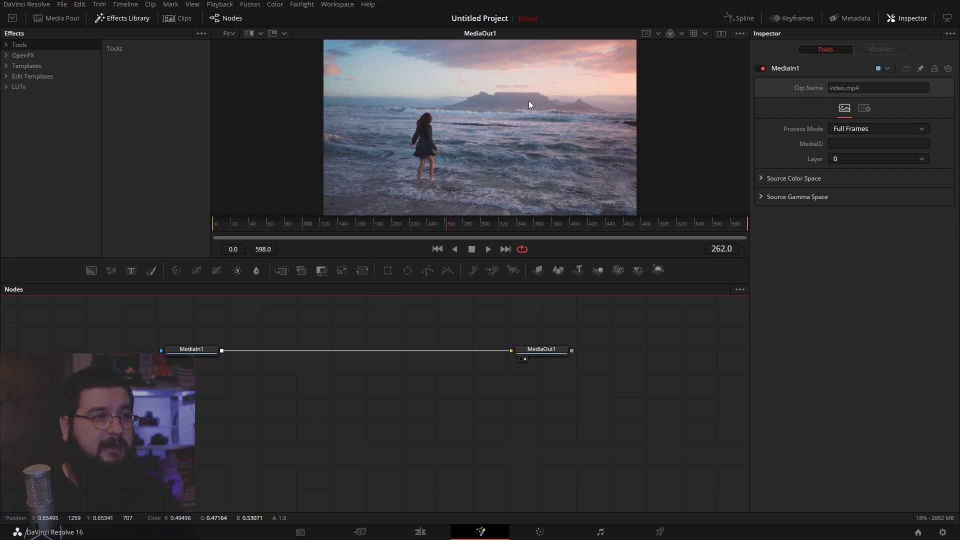
left_click(195, 350)
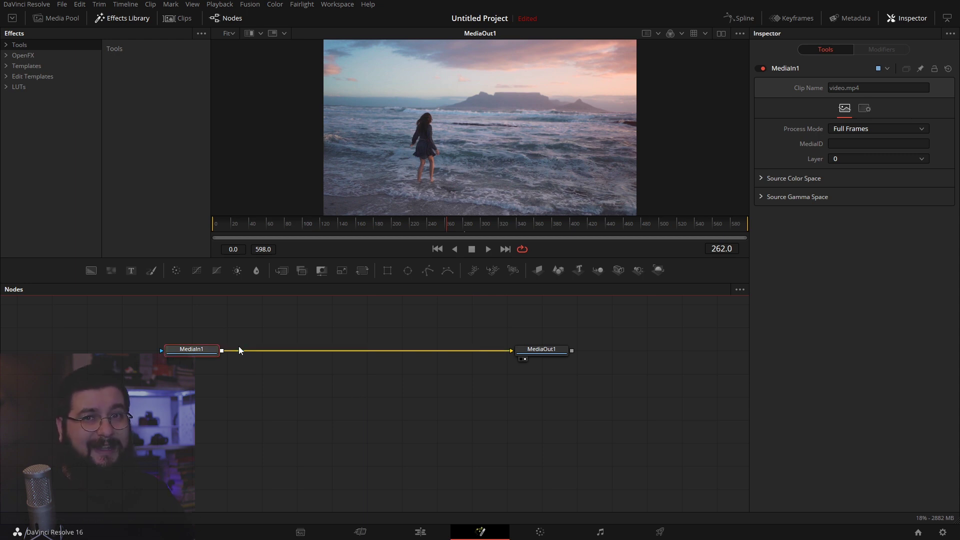
Add a Bitmap node using the 'bit' tool search
left_click(227, 395)
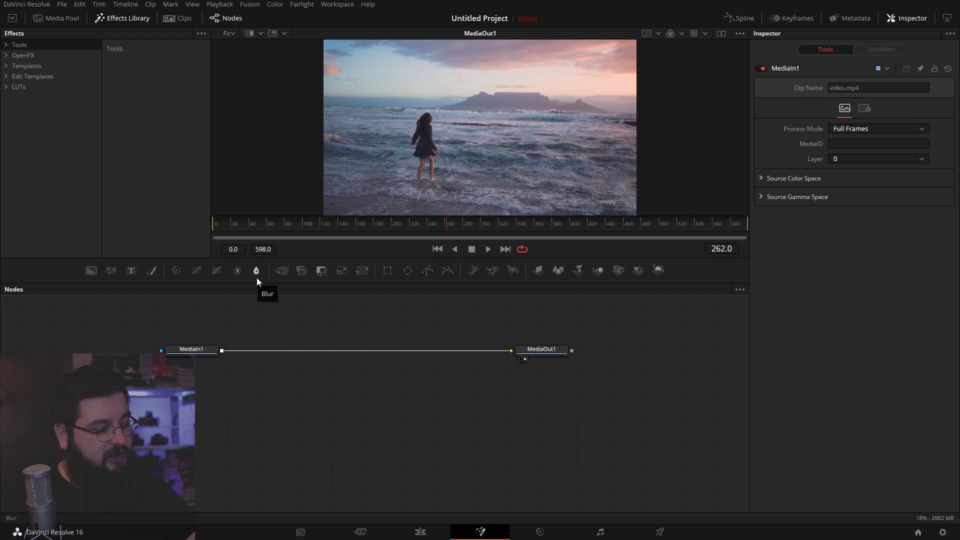
key("shift+space")
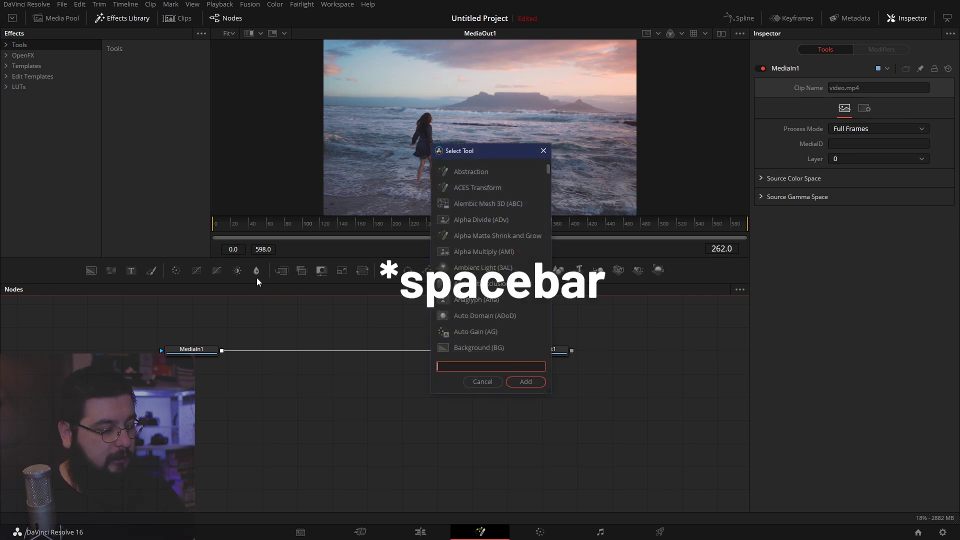
type("bit")
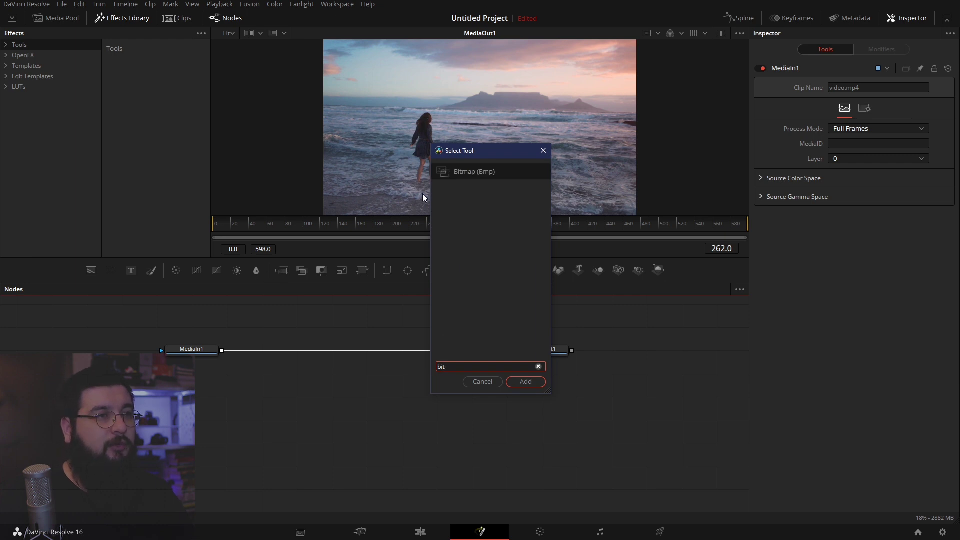
left_click(520, 382)
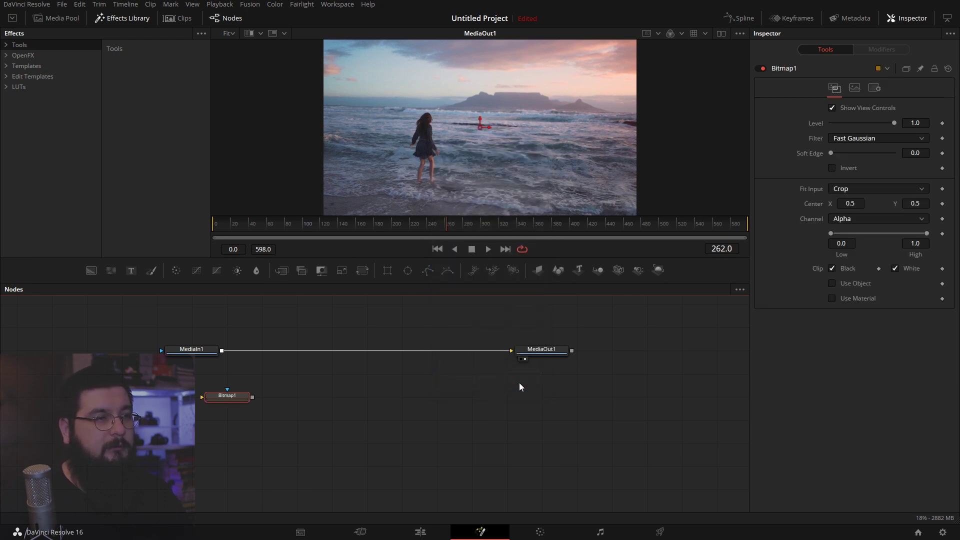
Replace the MediaIn1–MediaOut1 link with MediaIn1 feeding Bitmap1, and view Bitmap1
left_click_drag(223, 398, 327, 375)
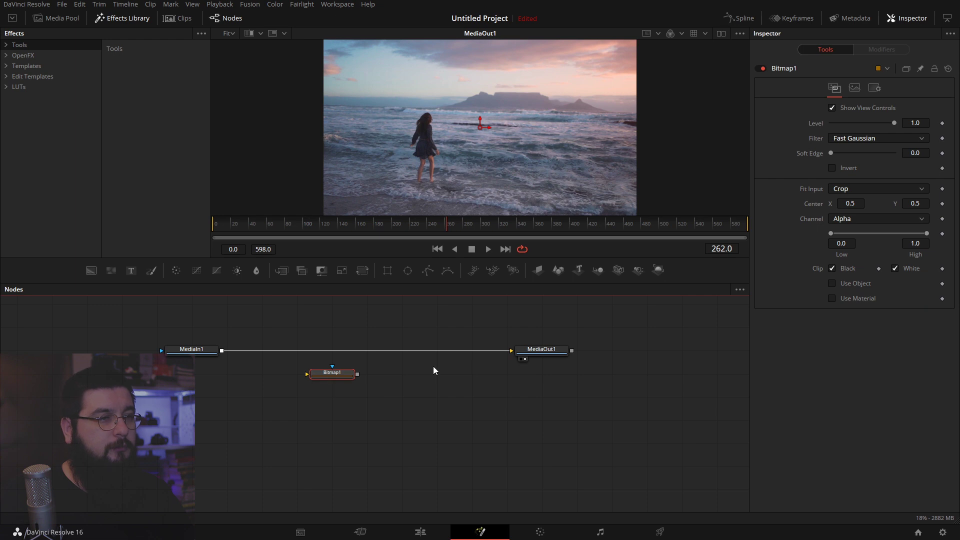
left_click_drag(483, 352, 394, 392)
left_click_drag(332, 378, 333, 353)
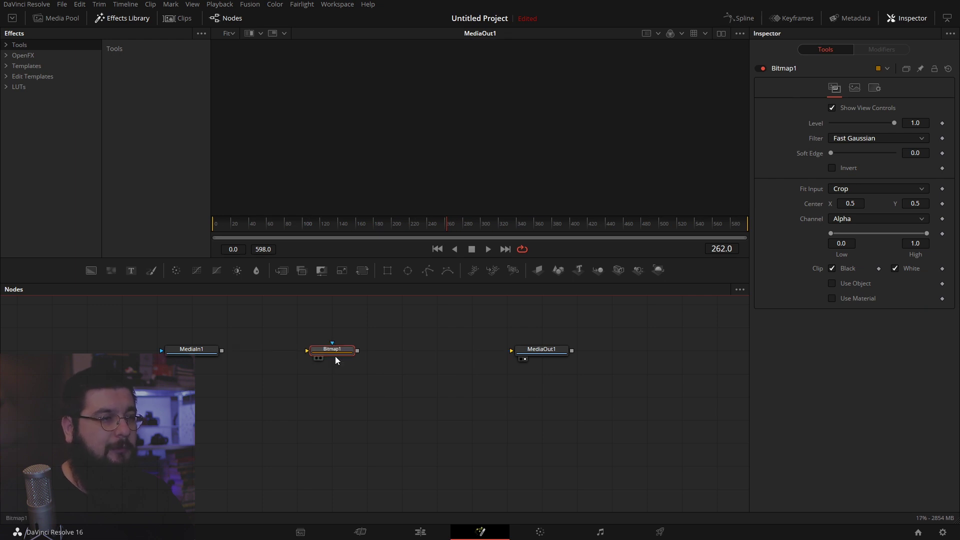
left_click_drag(221, 351, 330, 355)
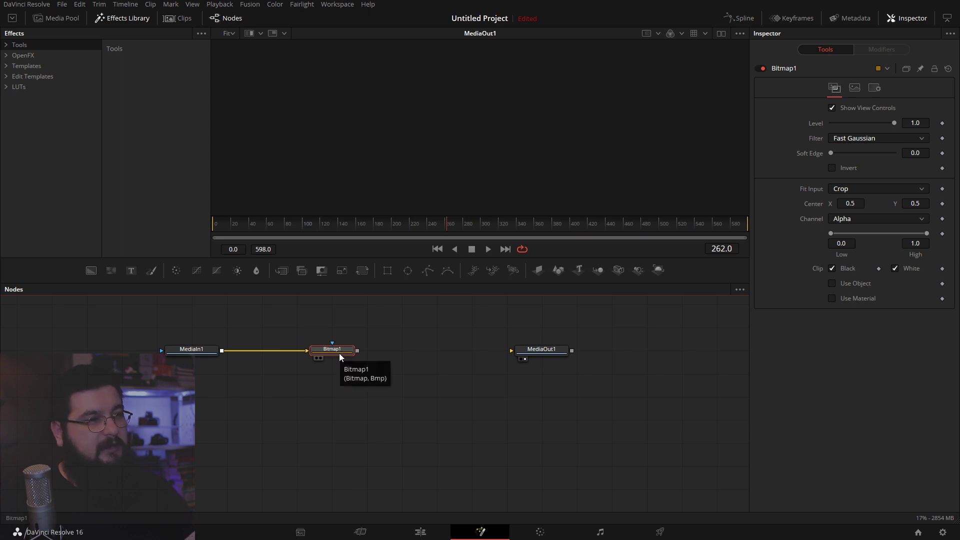
key("1")
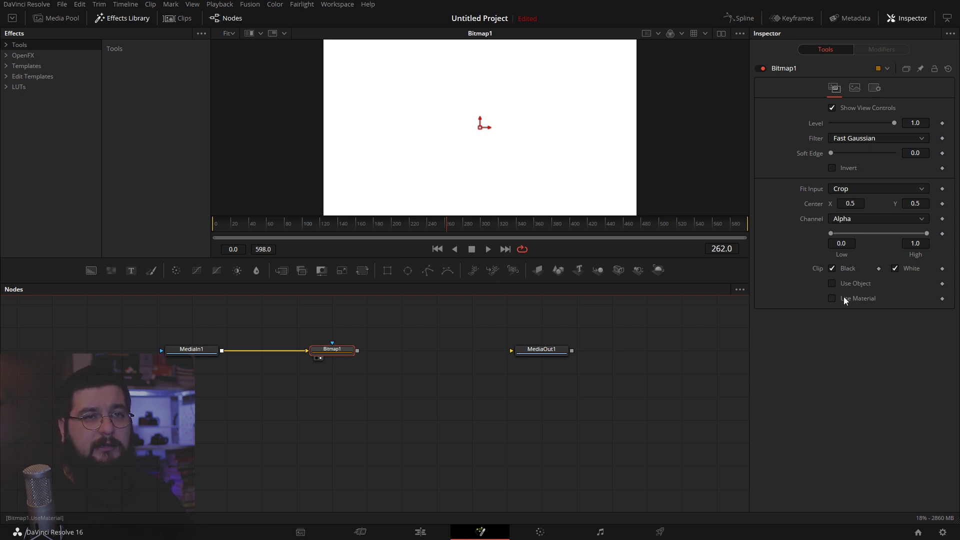
Set Bitmap1's Channel to Luminance, then place a FastNoise node below Bitmap1
left_click(844, 220)
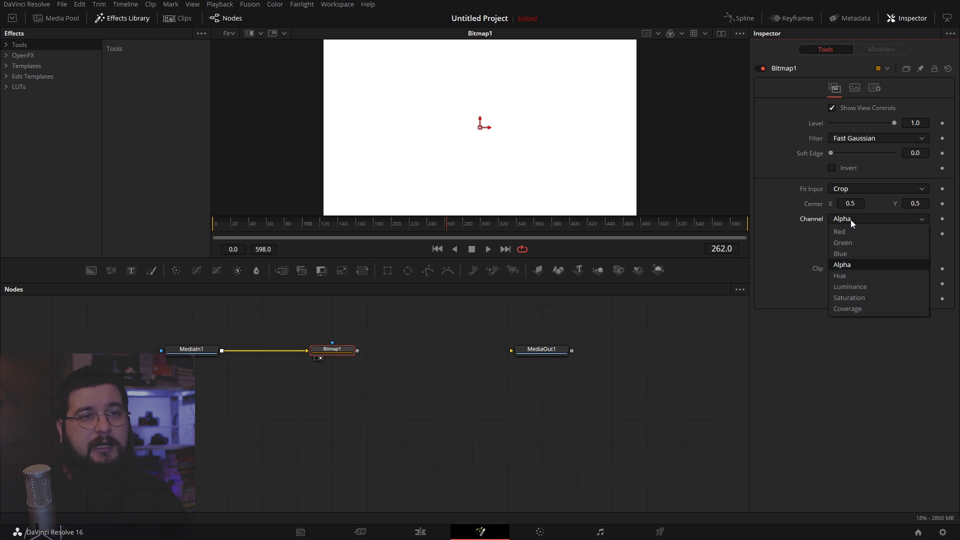
left_click(850, 287)
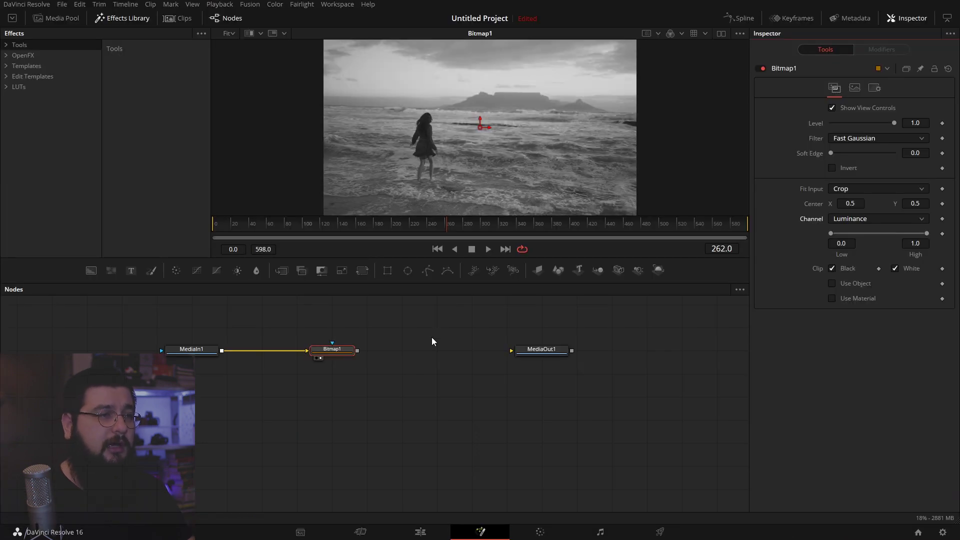
left_click(372, 388)
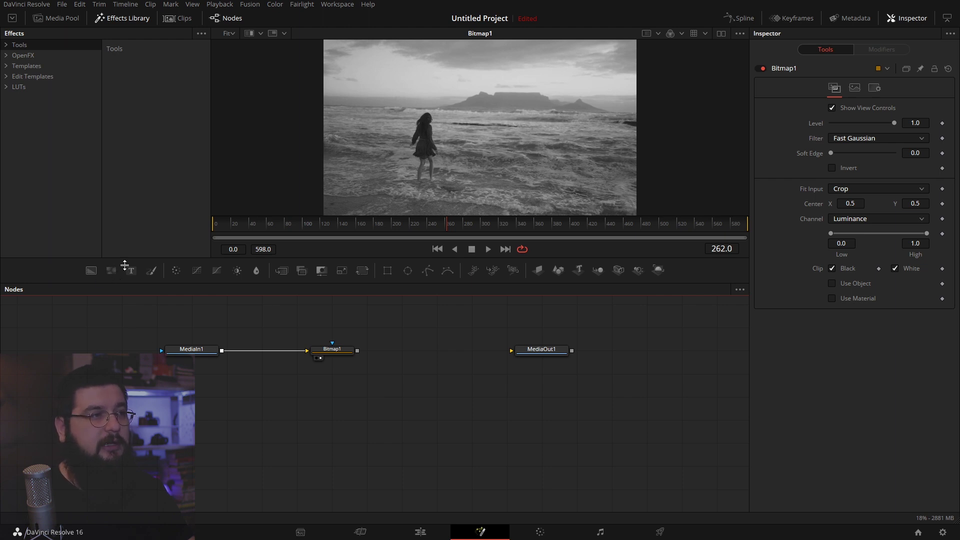
left_click(111, 271)
left_click_drag(111, 270, 381, 331)
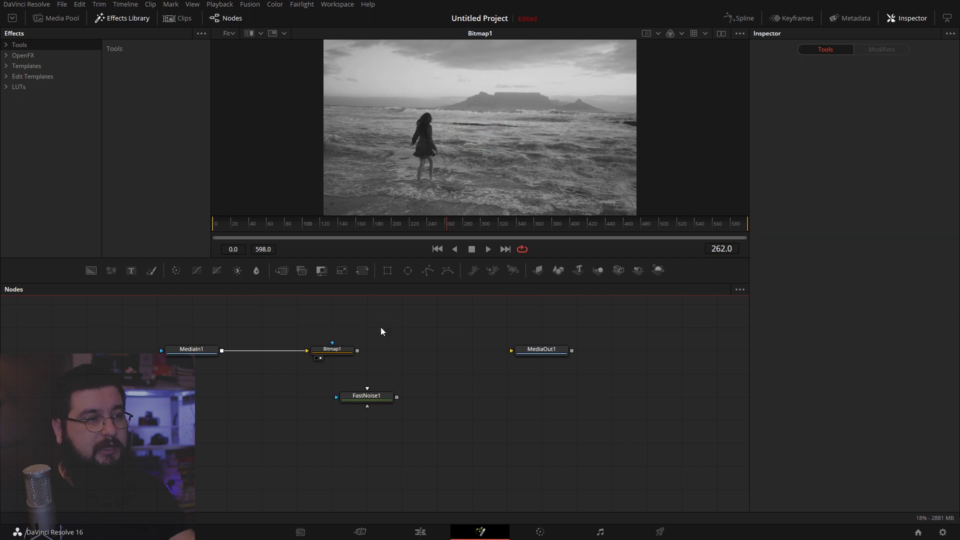
Place FastNoise1 between Bitmap1 and MediaOut1, connect Bitmap1 as its mask, and view it
left_click_drag(366, 403, 435, 359)
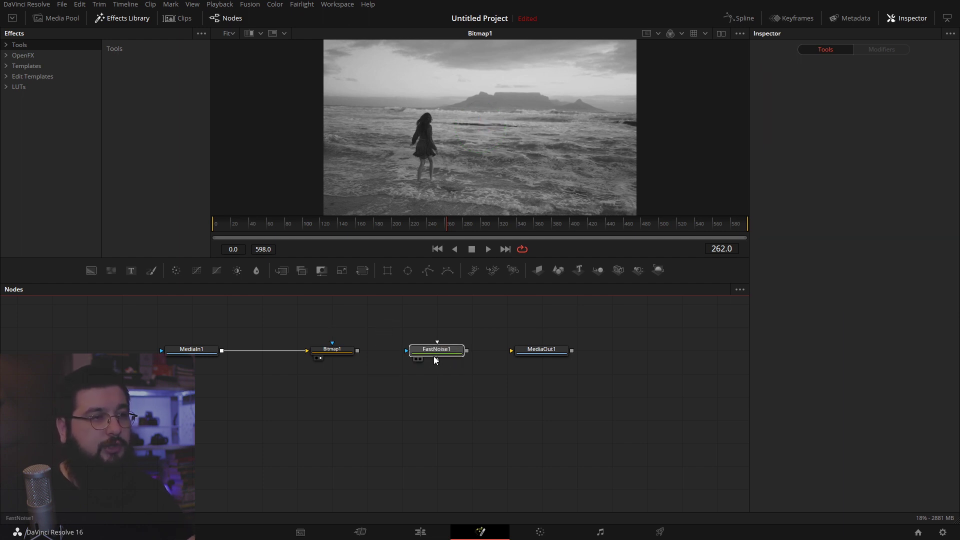
left_click(435, 356)
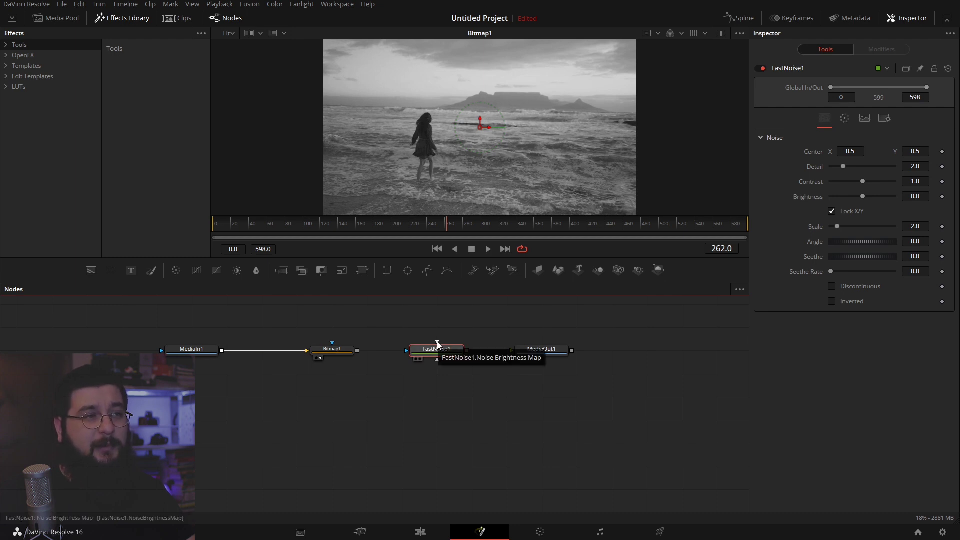
left_click_drag(357, 350, 440, 337)
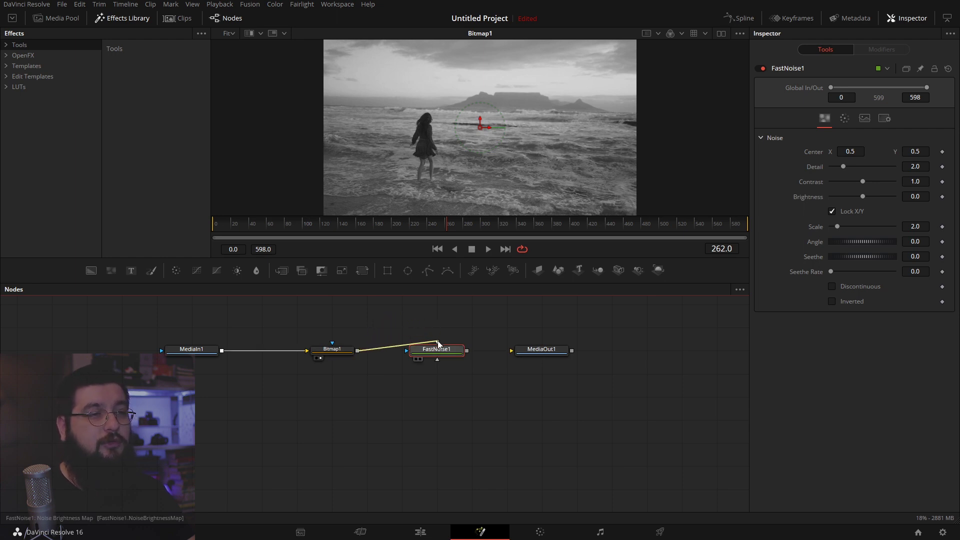
left_click_drag(439, 337, 438, 345)
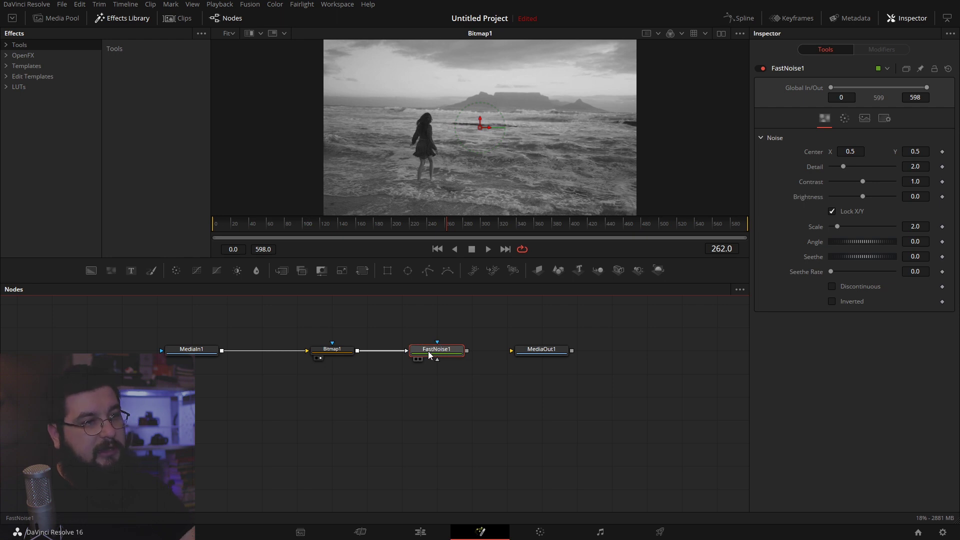
key("1")
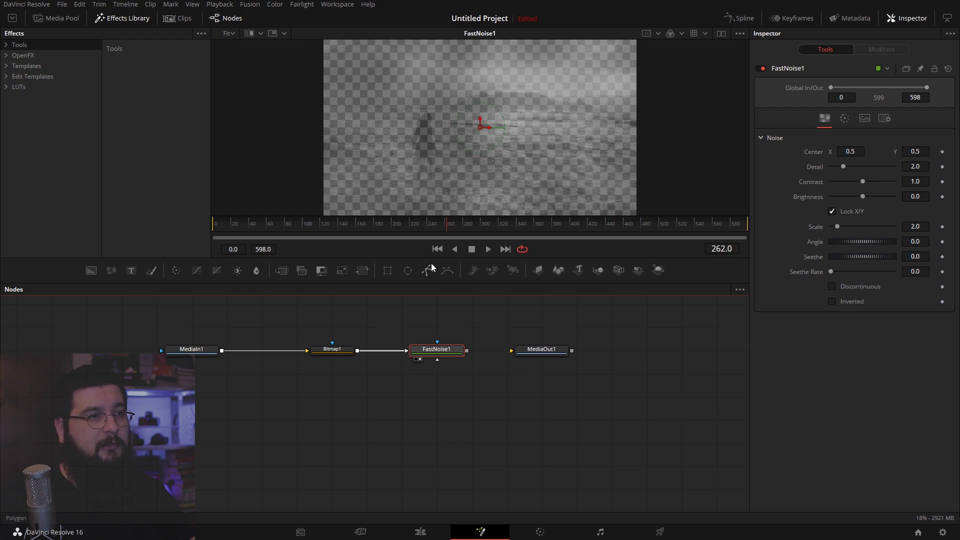
Enlarge the viewer and set FastNoise1's Detail to 0.0 with Discontinuous turned on
left_click_drag(431, 262, 432, 351)
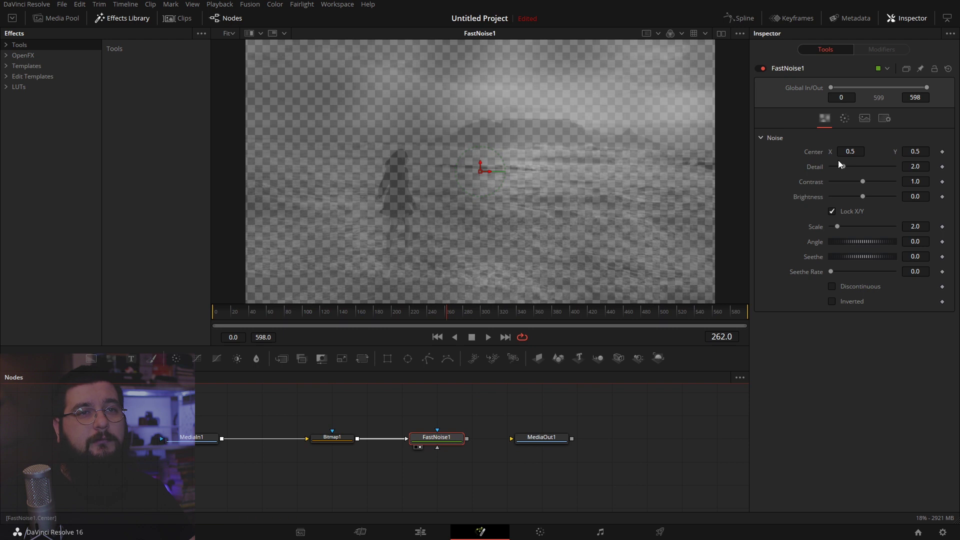
left_click_drag(845, 167, 737, 169)
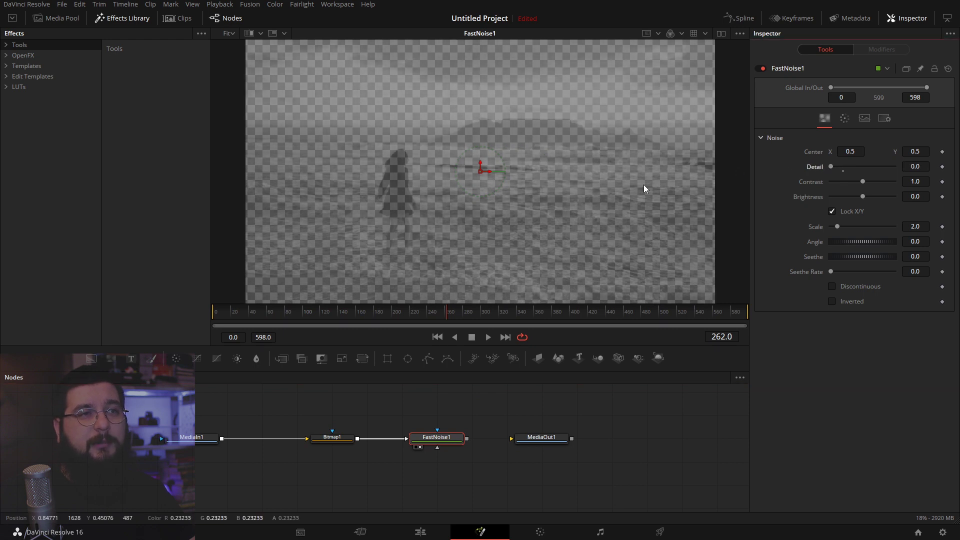
left_click(845, 285)
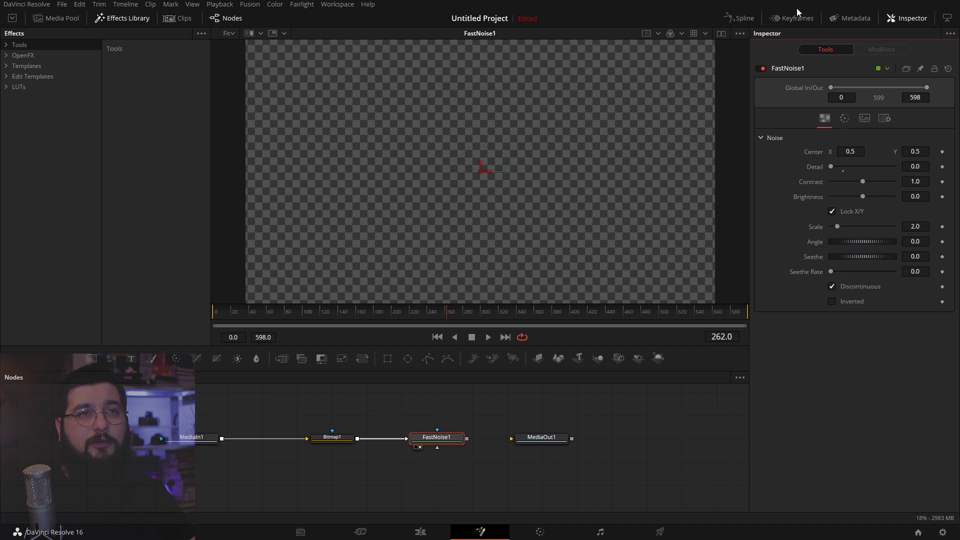
Set FastNoise1's colour Type to Gradient with a bright cyan start stop
left_click(845, 118)
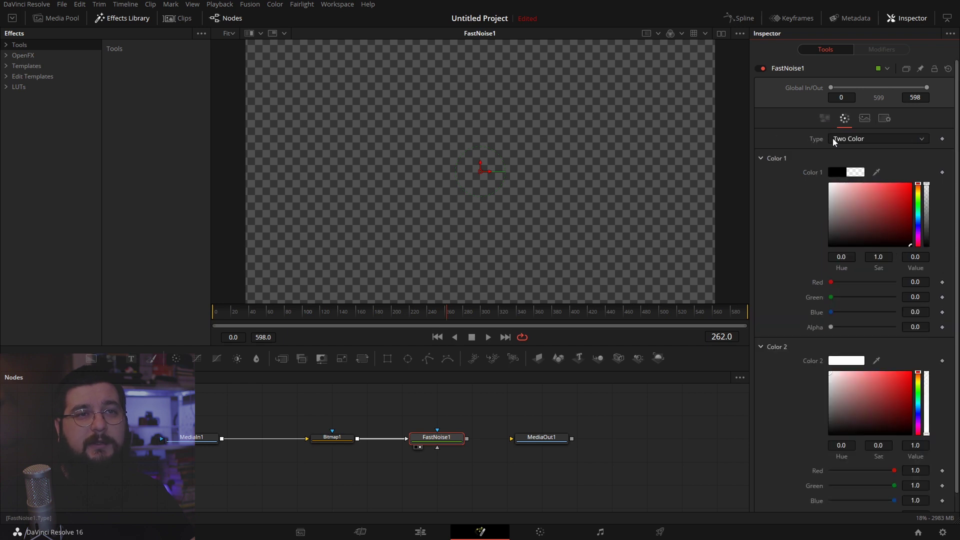
left_click(849, 138)
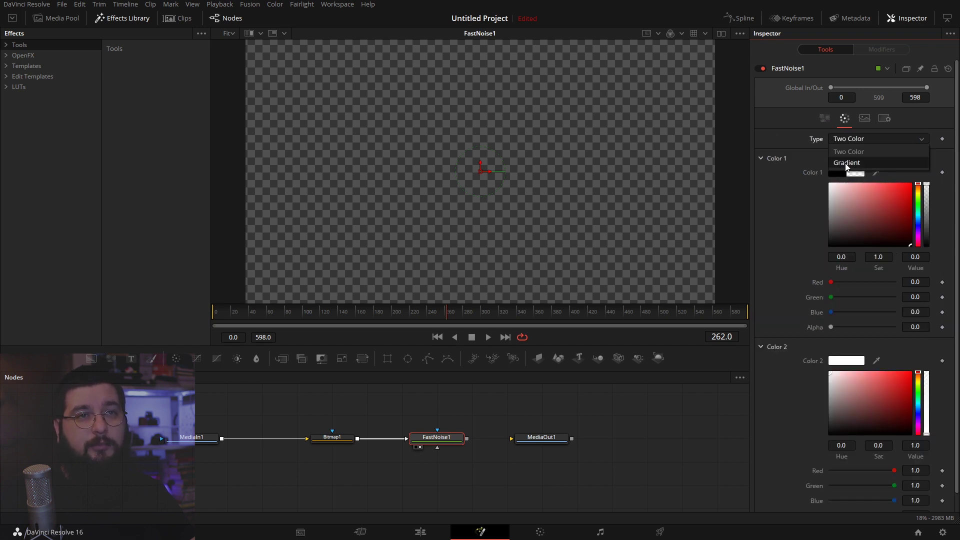
left_click(846, 163)
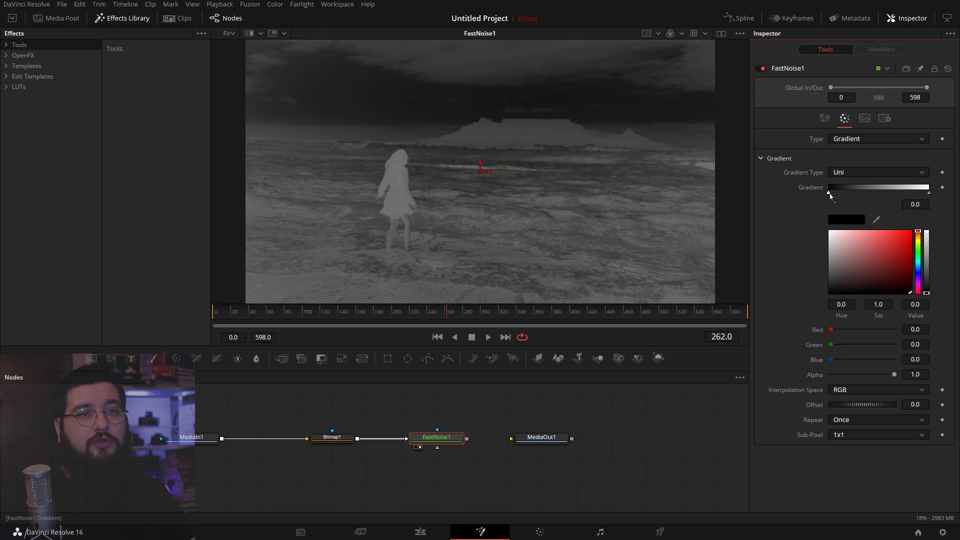
left_click(918, 261)
left_click(910, 232)
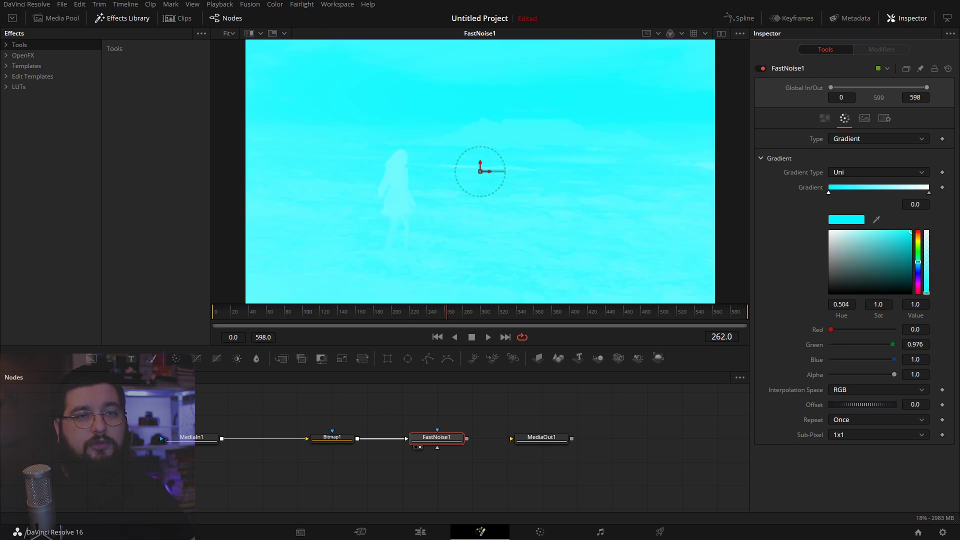
Make the gradient's end stop dark blue and slide it to about 0.73
left_click(928, 194)
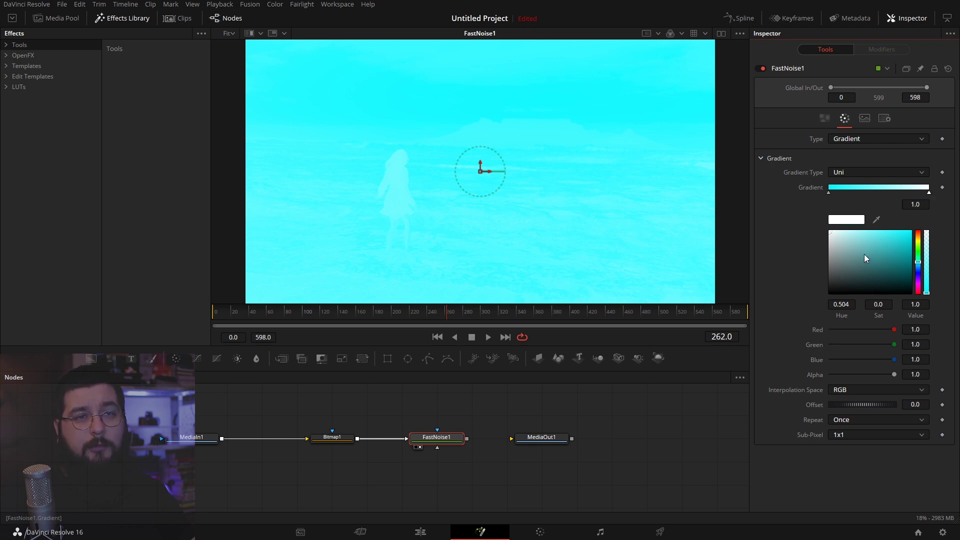
left_click_drag(863, 253, 734, 390)
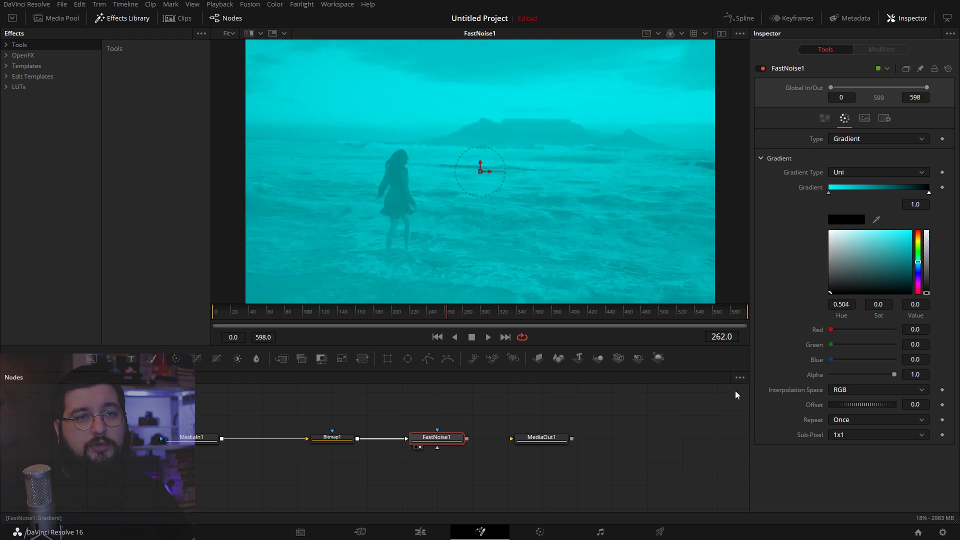
left_click(918, 268)
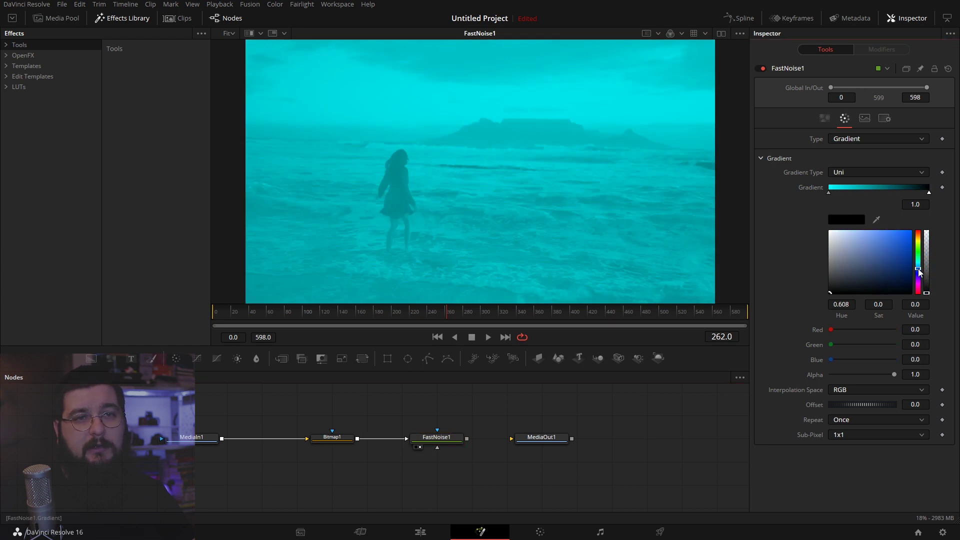
left_click(911, 248)
left_click_drag(915, 250, 910, 267)
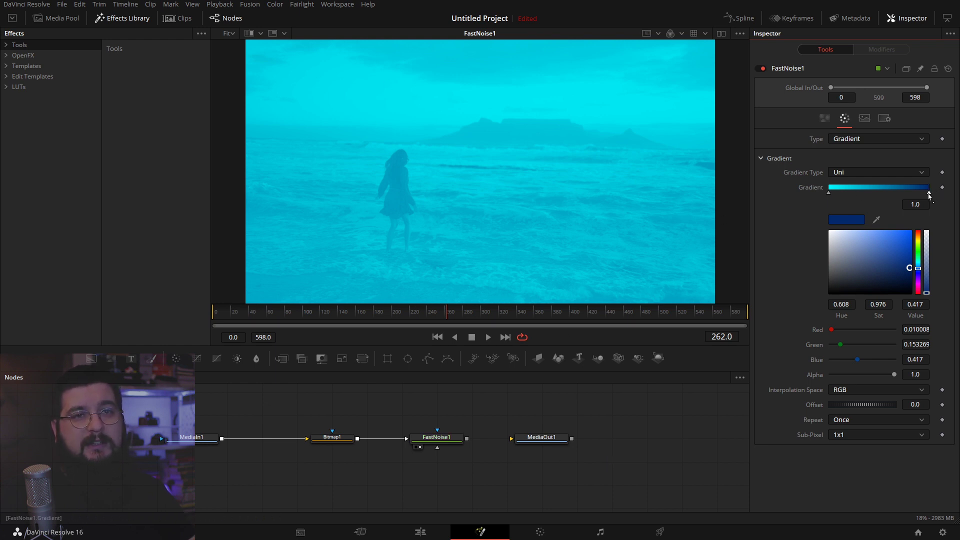
left_click_drag(928, 193, 897, 200)
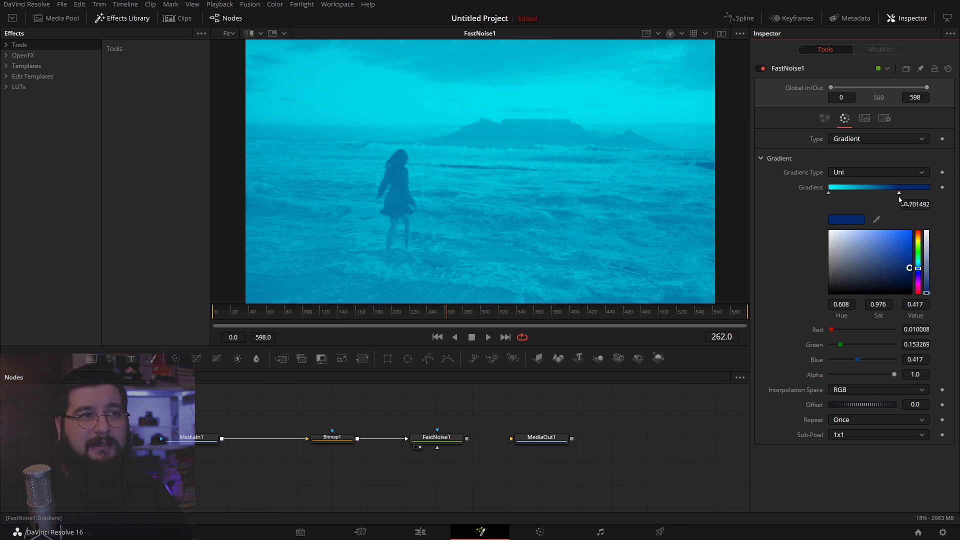
left_click_drag(900, 199, 903, 197)
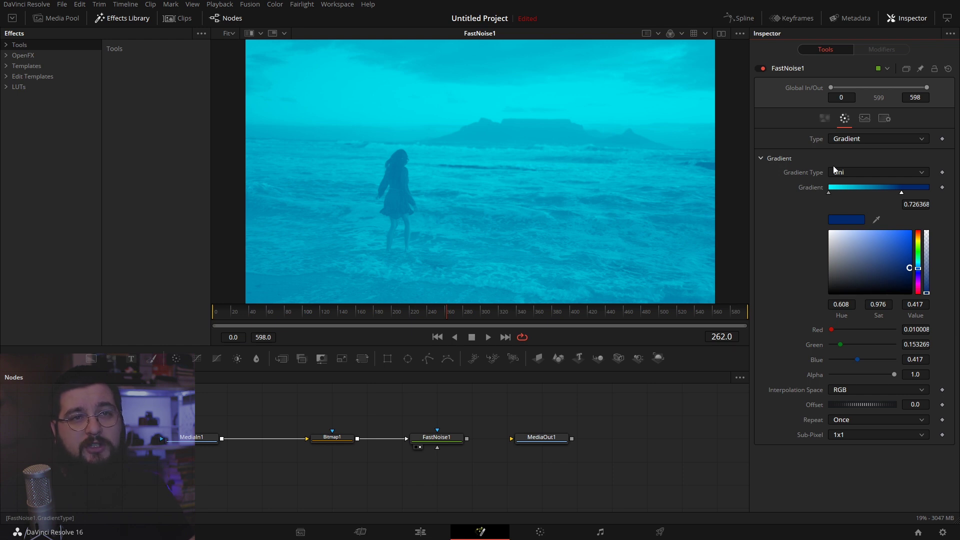
Add a dark green middle stop to the noise gradient
left_click(868, 191)
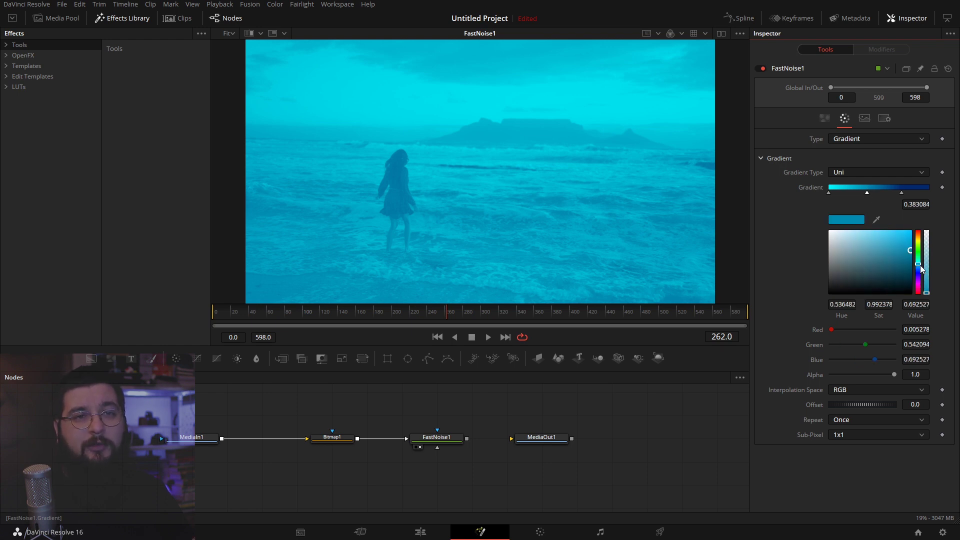
left_click_drag(919, 263, 918, 253)
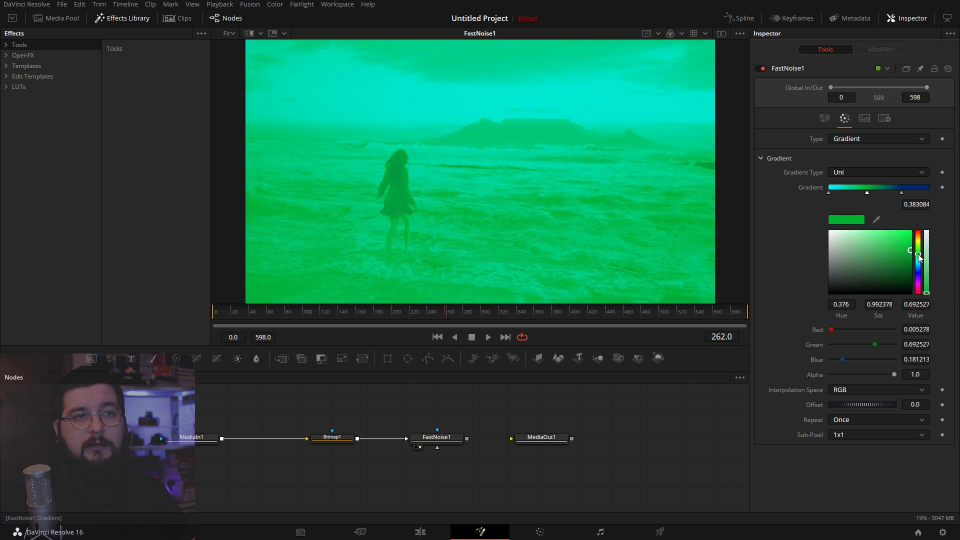
left_click_drag(904, 253, 902, 272)
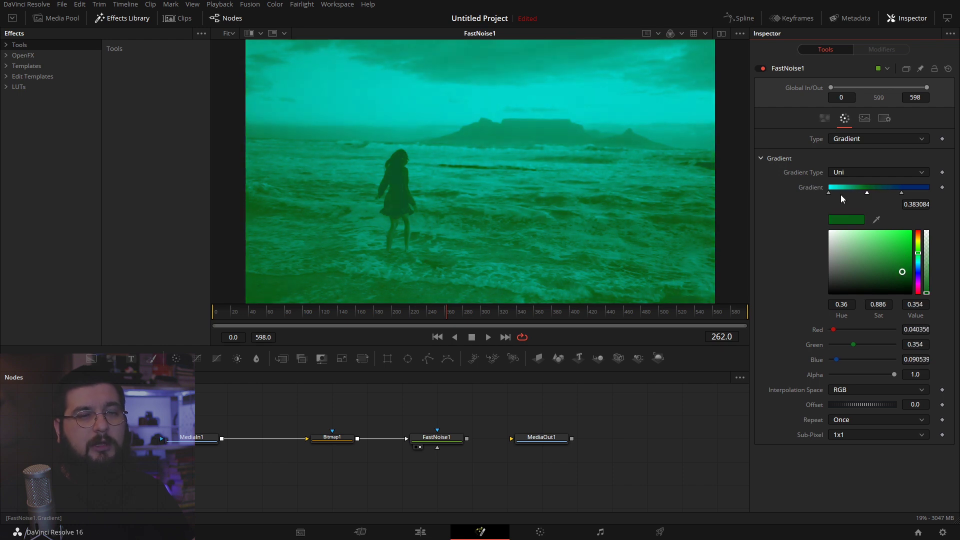
Move the dark blue stop to about 0.61, return cyan to the start, and delete the green stop
mouse_move(901, 193)
left_mouse_down()
mouse_move(878, 201)
mouse_move(896, 202)
mouse_move(838, 195)
left_mouse_up()
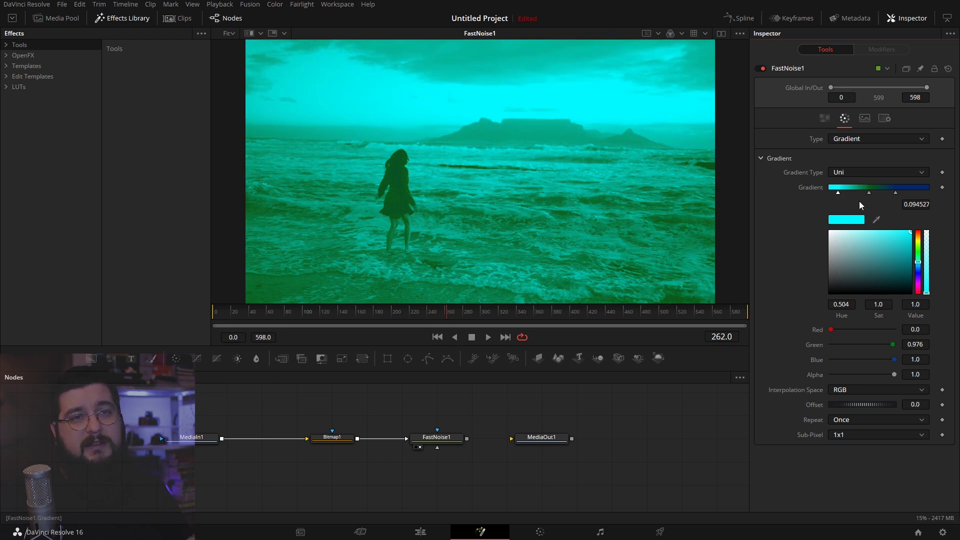
left_click_drag(838, 194, 782, 201)
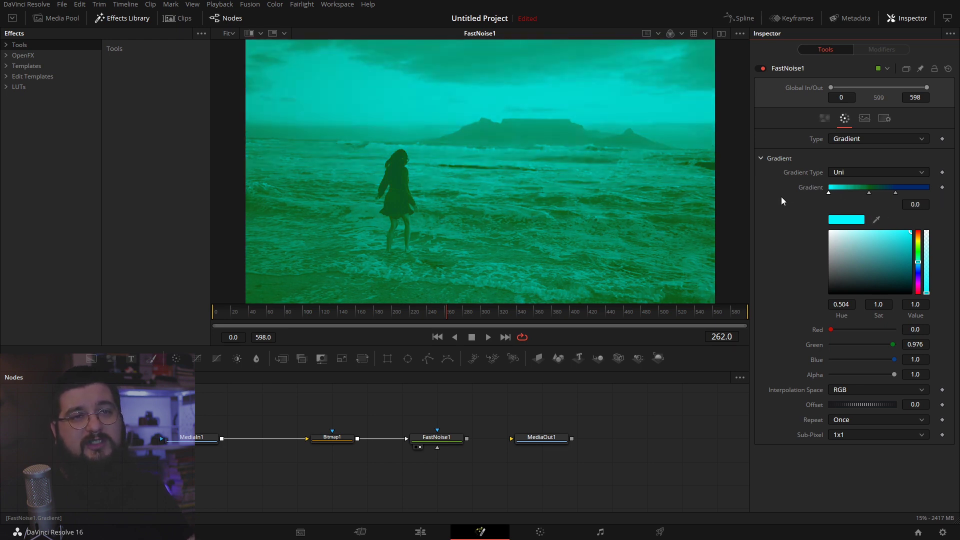
left_click(869, 194)
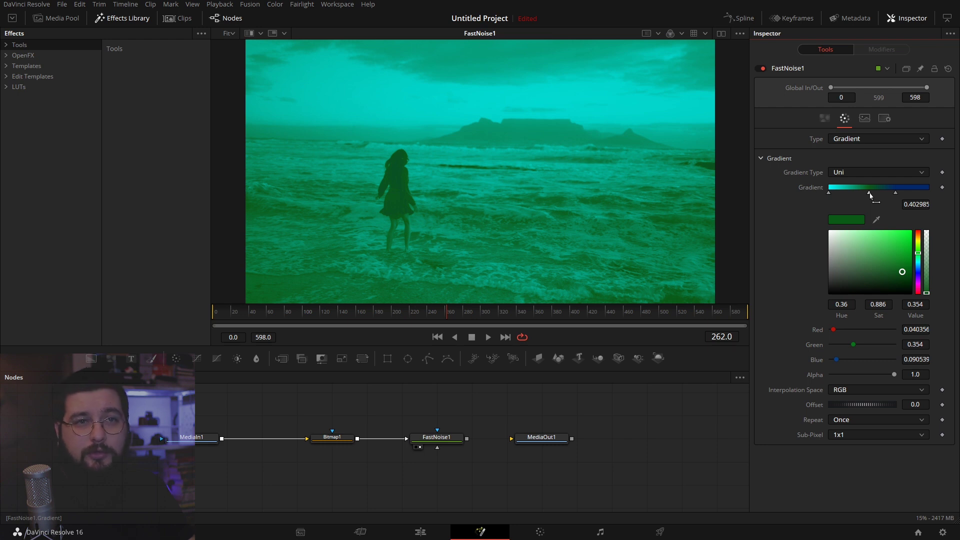
left_click_drag(869, 194, 864, 165)
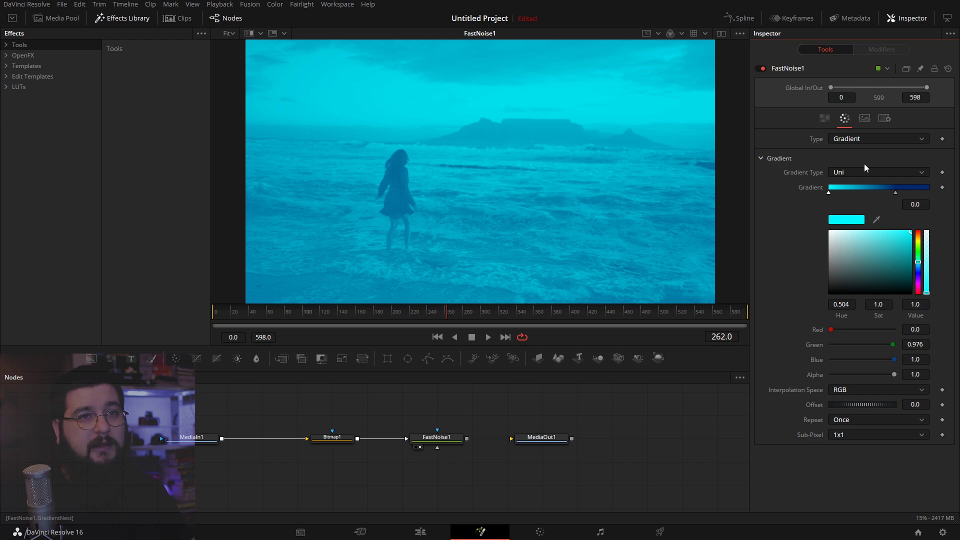
left_click(895, 194)
Nudge the dark blue stop left, feed FastNoise1 into MediaOut1, and view the final output
left_click_drag(895, 194, 889, 194)
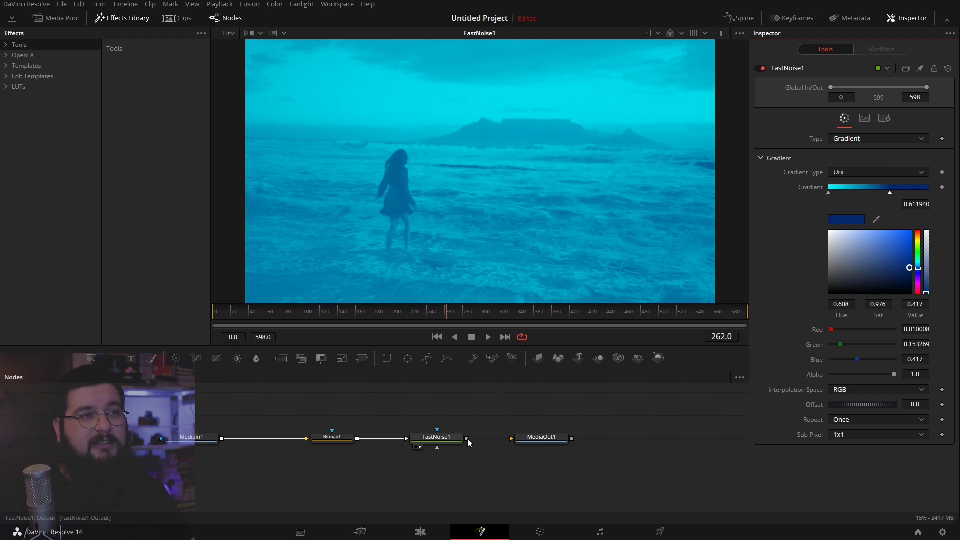
left_click_drag(467, 439, 540, 436)
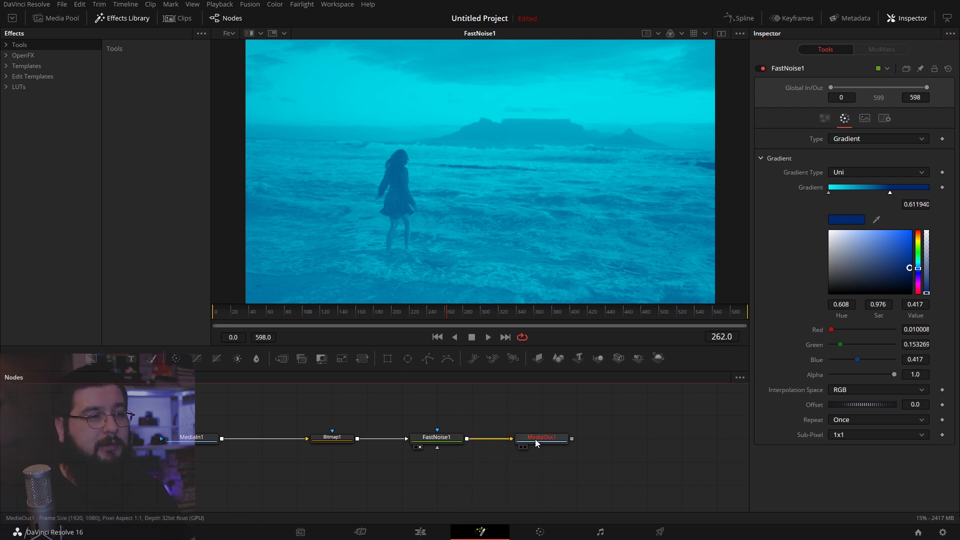
left_click(536, 438)
key("1")
Play the clip from the start, stop near frame 97, and move Bitmap1 and FastNoise1 up
left_click(220, 311)
key("space")
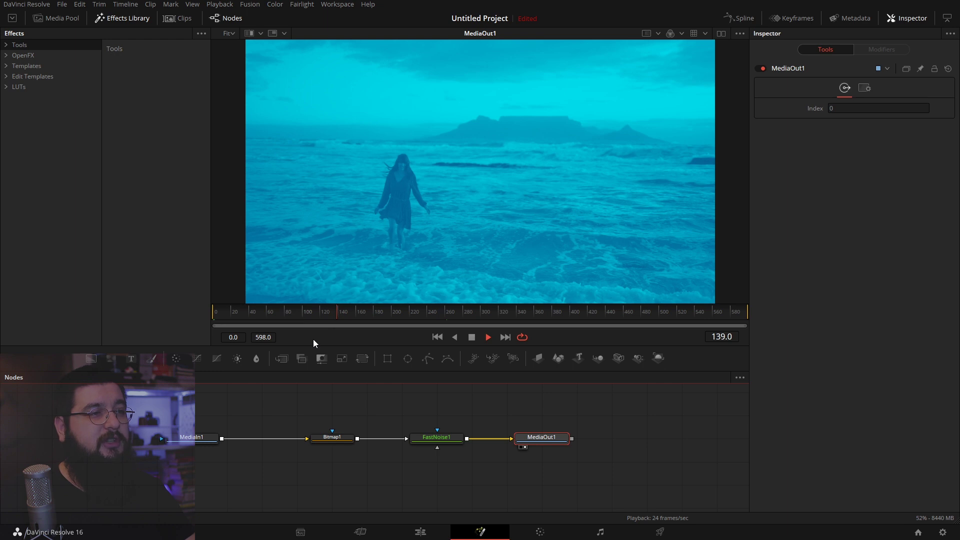
left_click(296, 311)
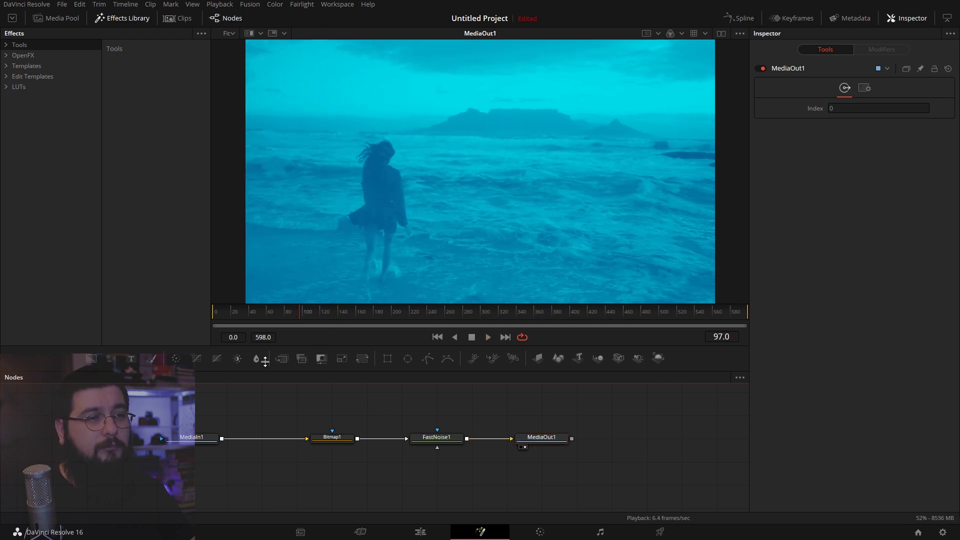
mouse_move(438, 413)
left_mouse_down()
mouse_move(340, 456)
mouse_move(338, 420)
mouse_move(303, 421)
left_mouse_up()
left_click(418, 442)
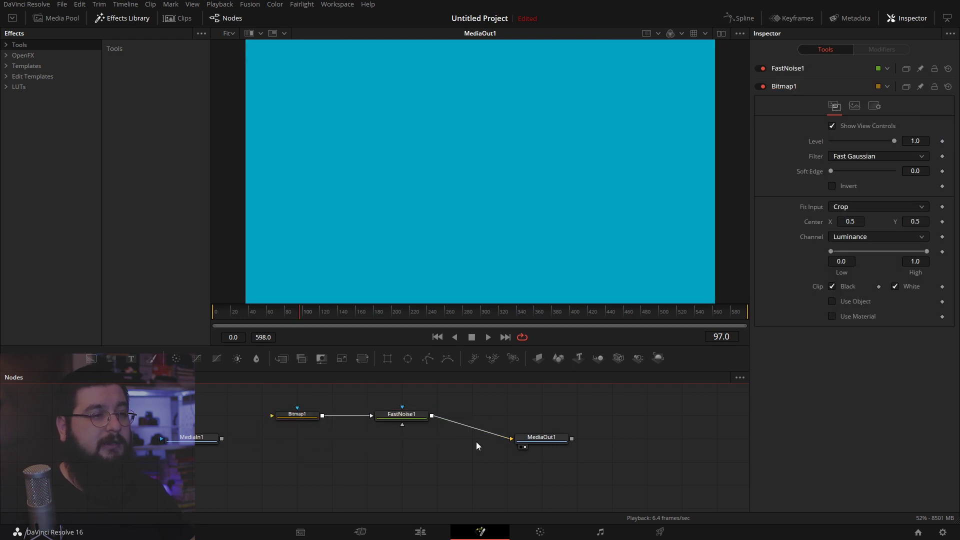
Disconnect FastNoise1 from MediaOut1 and list the HMRD_Tools templates in the Effects Library
left_click_drag(488, 432, 493, 439)
left_click_drag(293, 416, 327, 416)
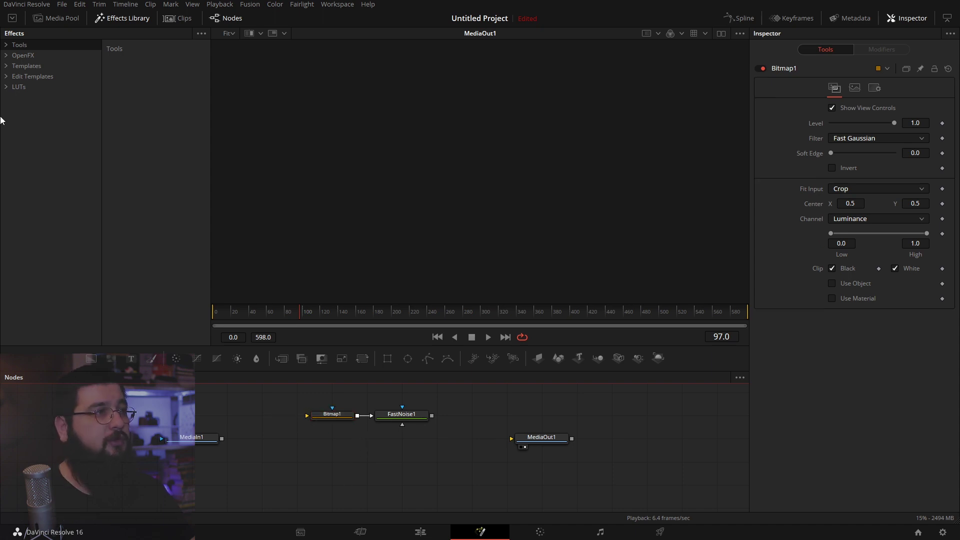
left_click(6, 67)
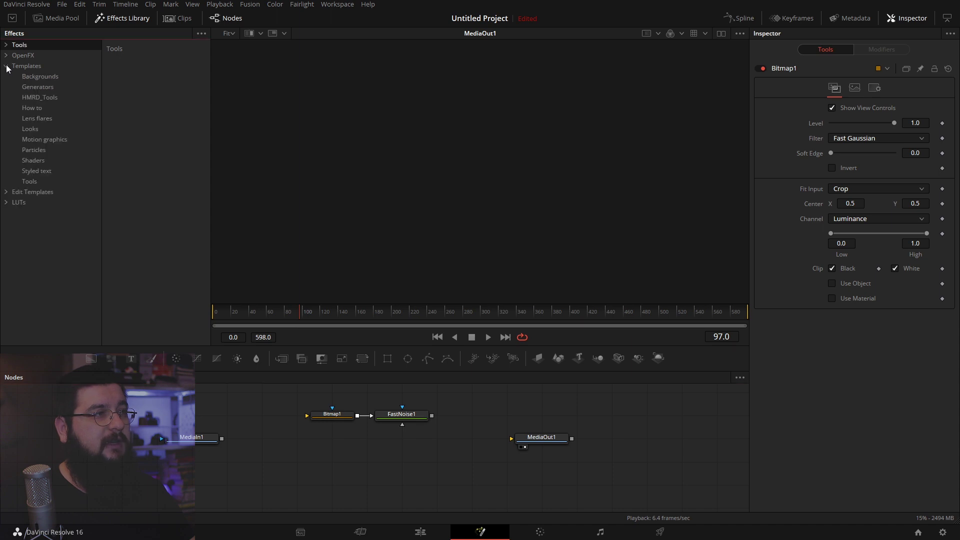
left_click(32, 96)
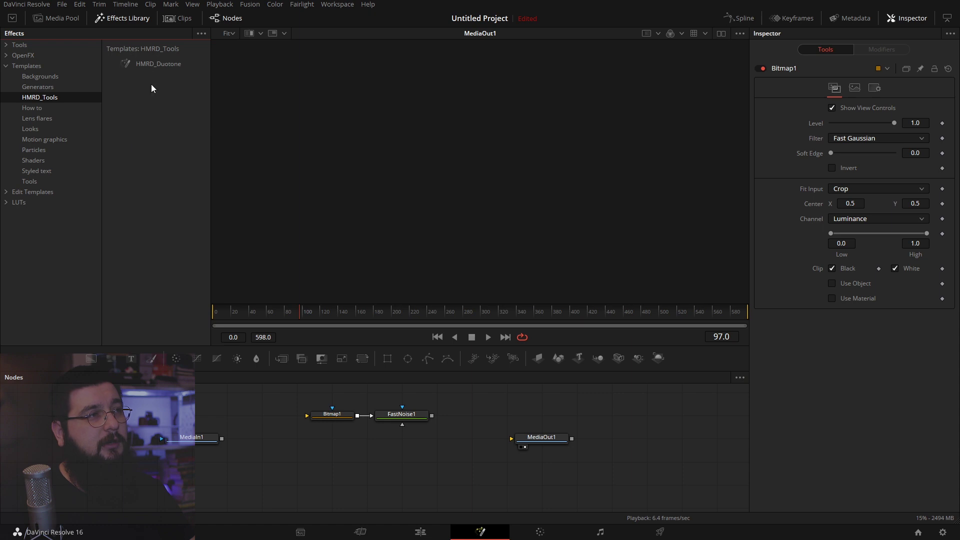
Drop HMRD_Duotone into the graph, feed it into MediaOut1, and move it below the other nodes
mouse_move(151, 62)
left_mouse_down()
mouse_move(365, 459)
mouse_move(365, 444)
left_mouse_up()
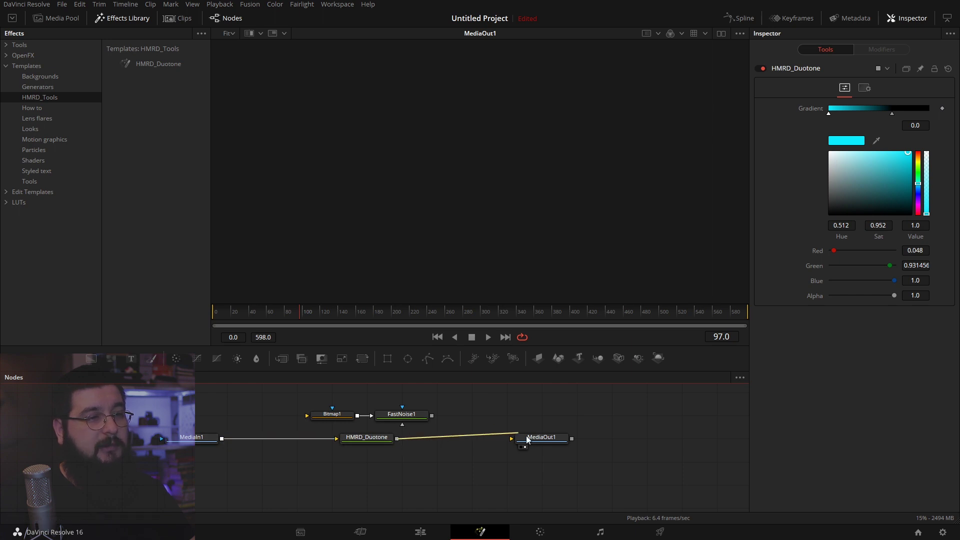
left_click_drag(397, 439, 530, 440)
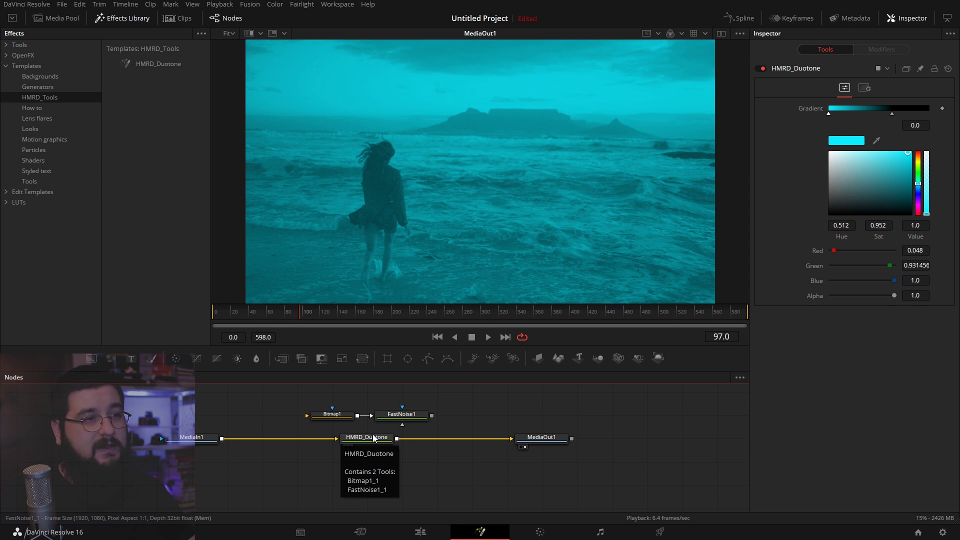
left_click_drag(374, 437, 364, 458)
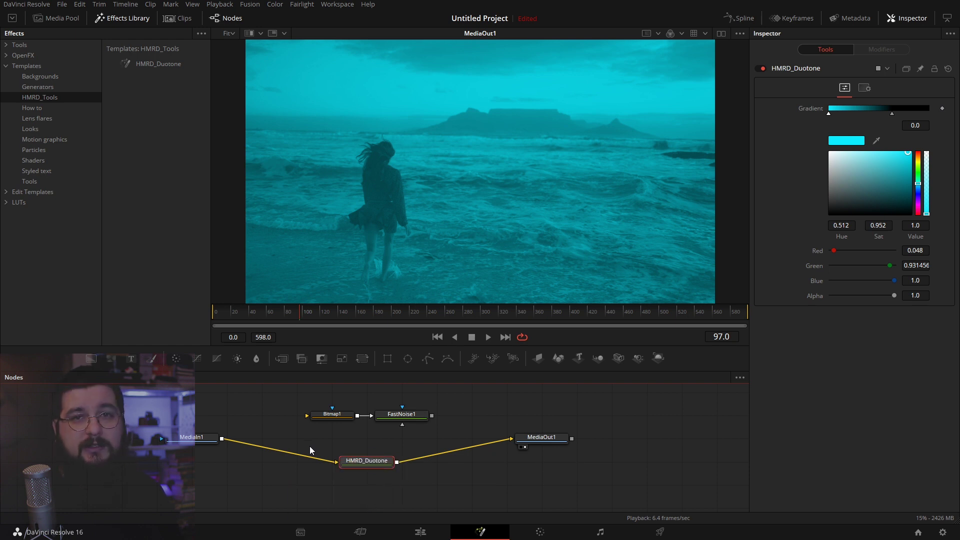
left_click_drag(468, 399, 310, 426)
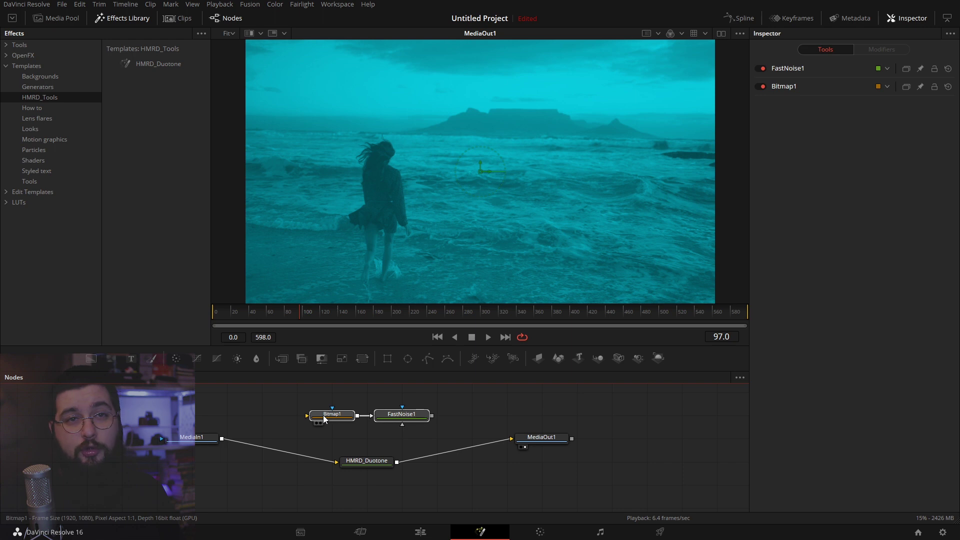
Move Bitmap1 and FastNoise1 aside, line up HMRD_Duotone, and shift the gradient hue to deep blue
left_click_drag(324, 418, 254, 419)
left_click_drag(368, 462, 368, 438)
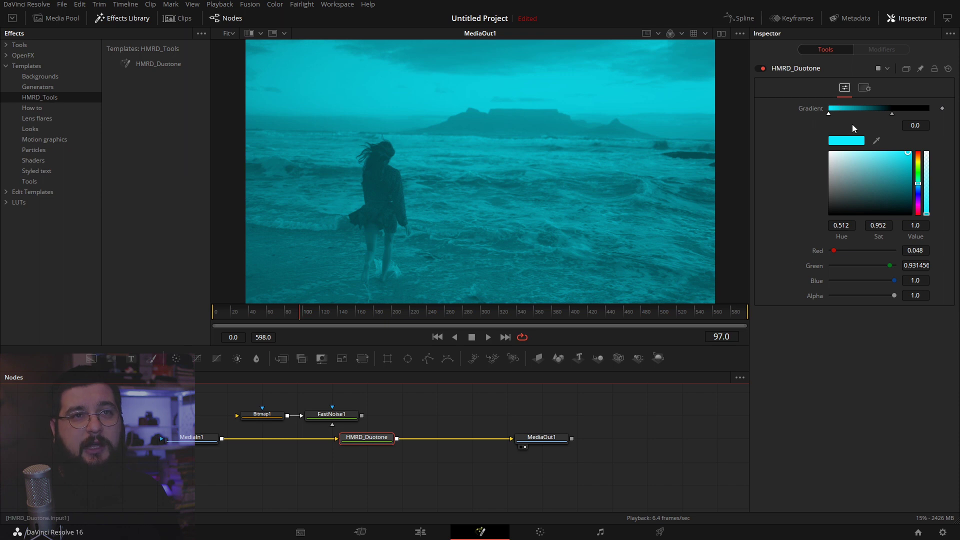
left_click_drag(893, 115, 892, 115)
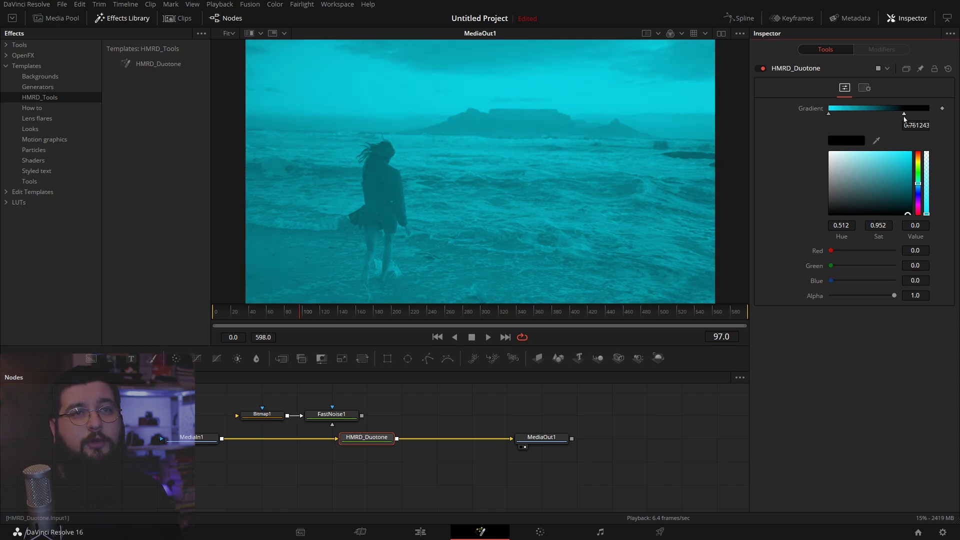
left_click(829, 114)
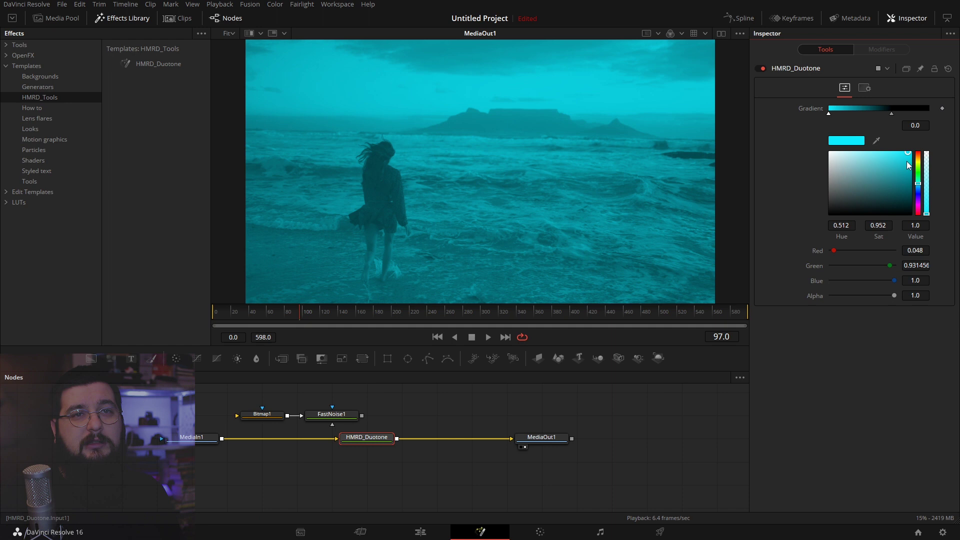
mouse_move(922, 164)
left_mouse_down()
mouse_move(921, 195)
mouse_move(910, 151)
left_mouse_up()
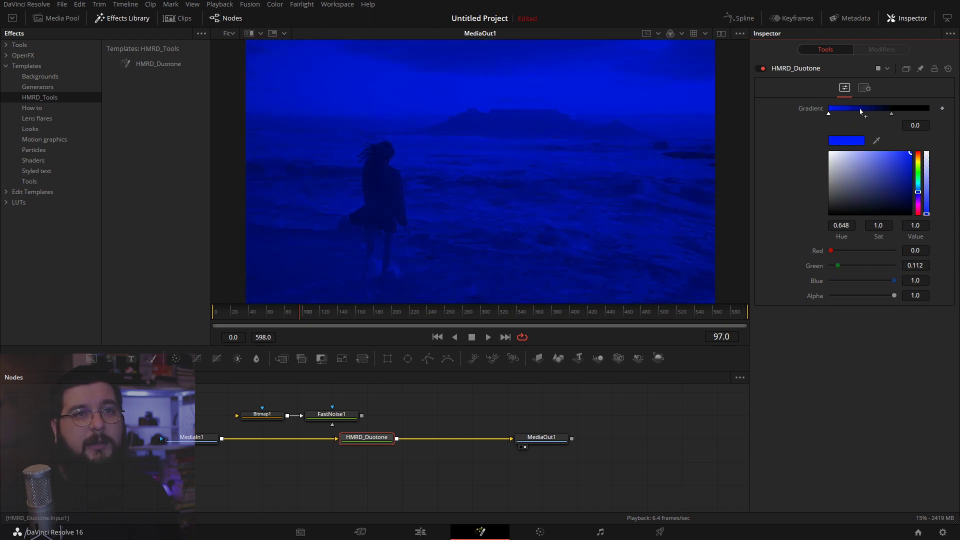
Add and rearrange gradient stops so a softer blue and pure blue sit toward the left
left_click(861, 111)
left_click_drag(889, 184, 880, 183)
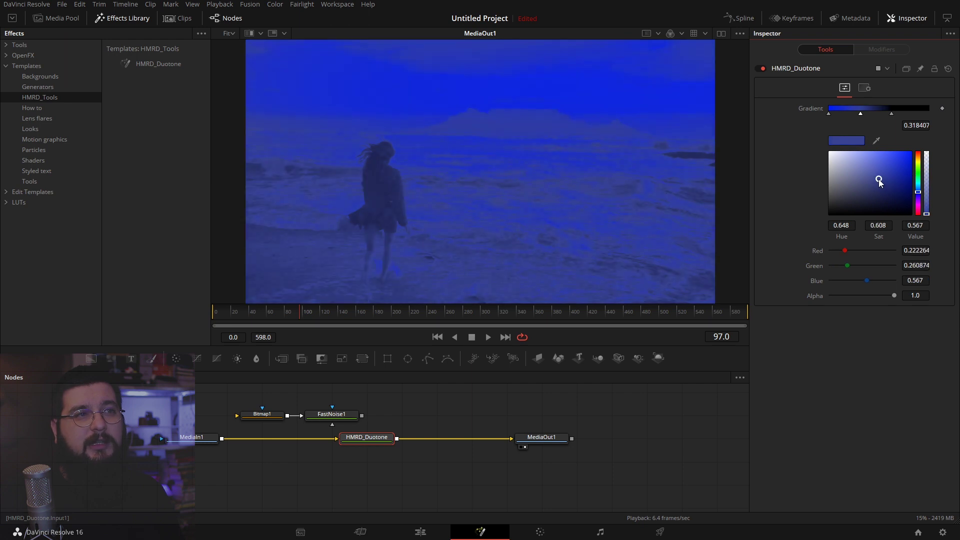
mouse_move(857, 116)
left_mouse_down()
mouse_move(840, 125)
mouse_move(871, 119)
mouse_move(804, 116)
left_mouse_up()
left_click(855, 115)
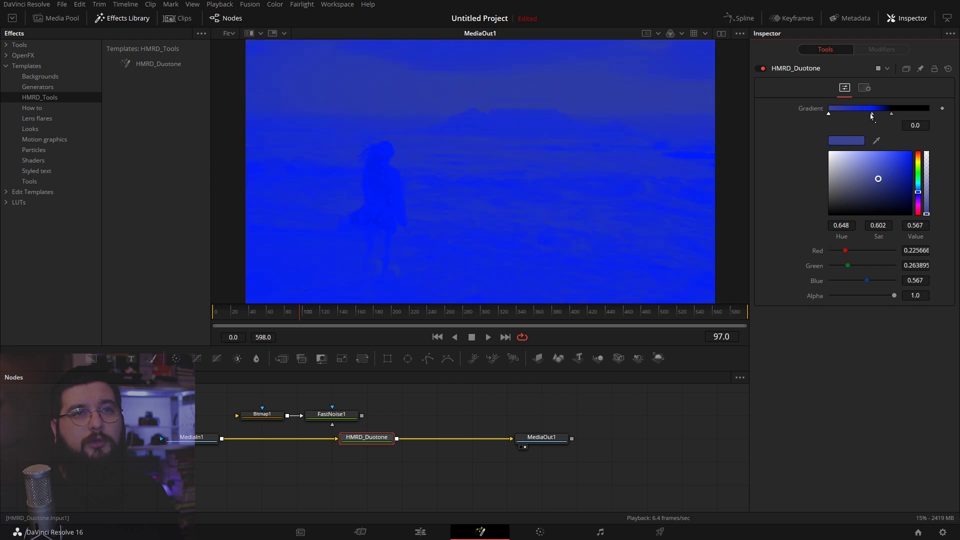
left_click_drag(871, 116, 855, 116)
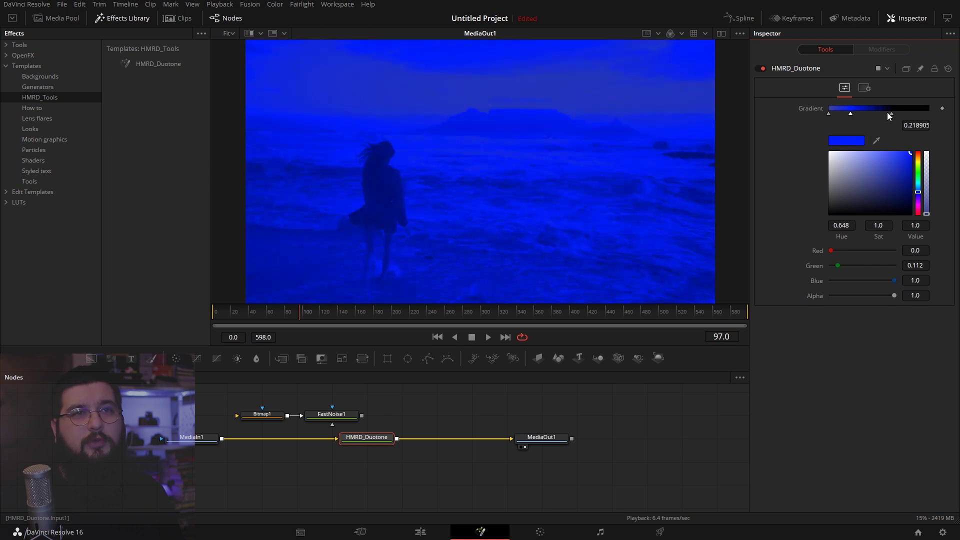
Make the leftmost gradient stop pure white, then box-select Bitmap1 and FastNoise1
left_click(828, 114)
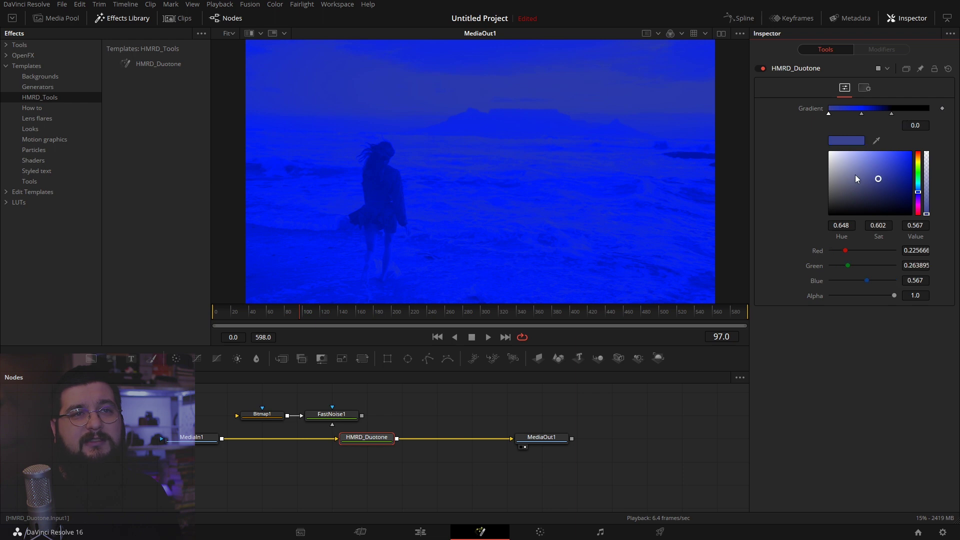
left_click(830, 166)
left_click_drag(830, 172, 797, 140)
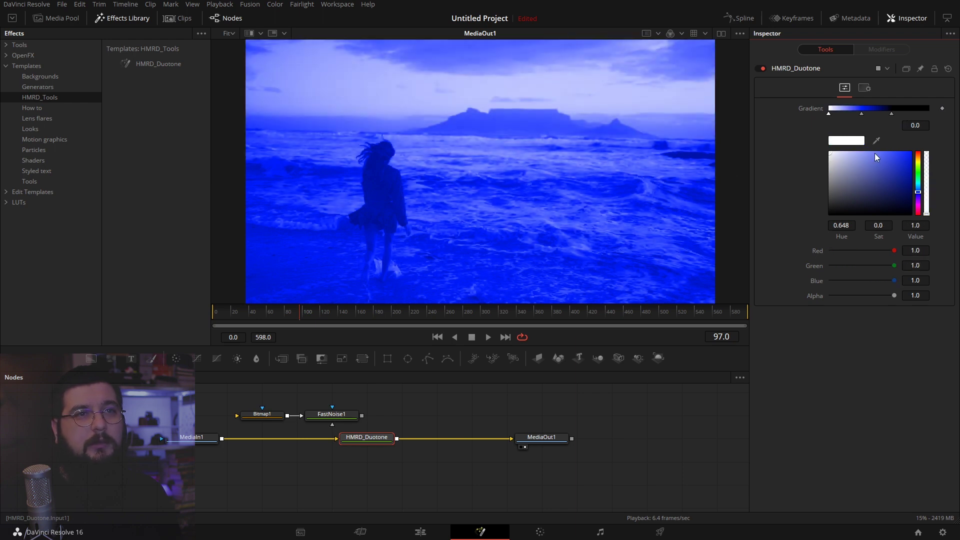
left_click(860, 114)
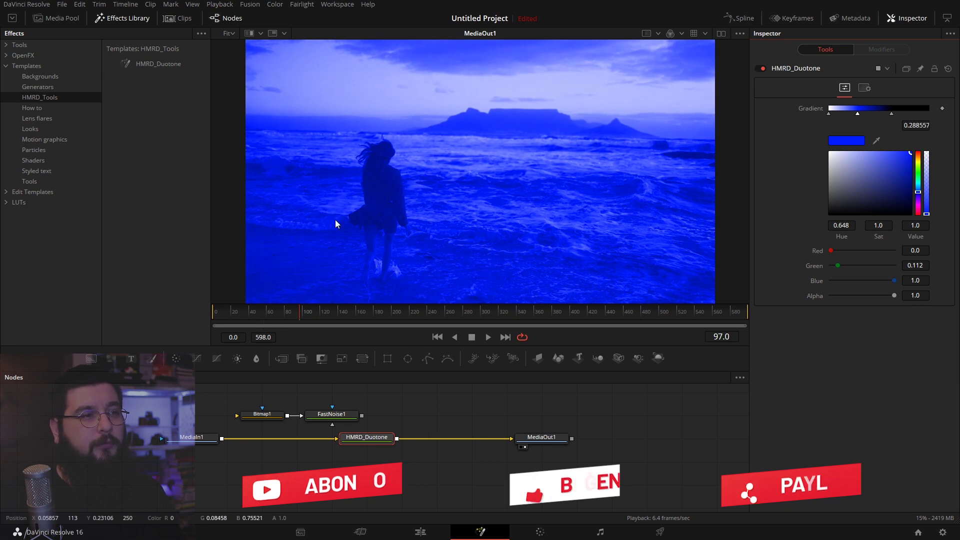
left_click_drag(389, 390, 225, 418)
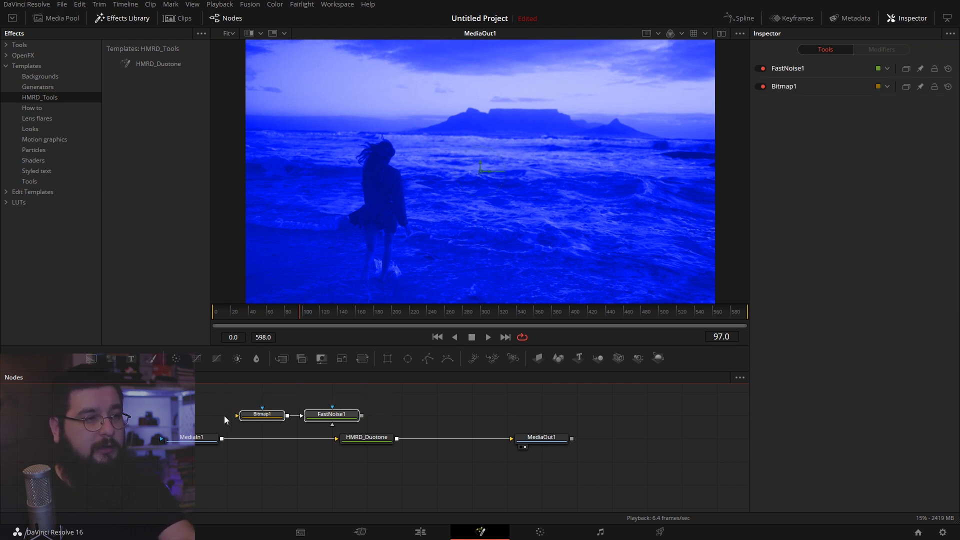
Delete Bitmap1 and FastNoise1 and move HMRD_Duotone and MediaOut1 into a tidy row
key("Delete")
left_click_drag(397, 436, 396, 413)
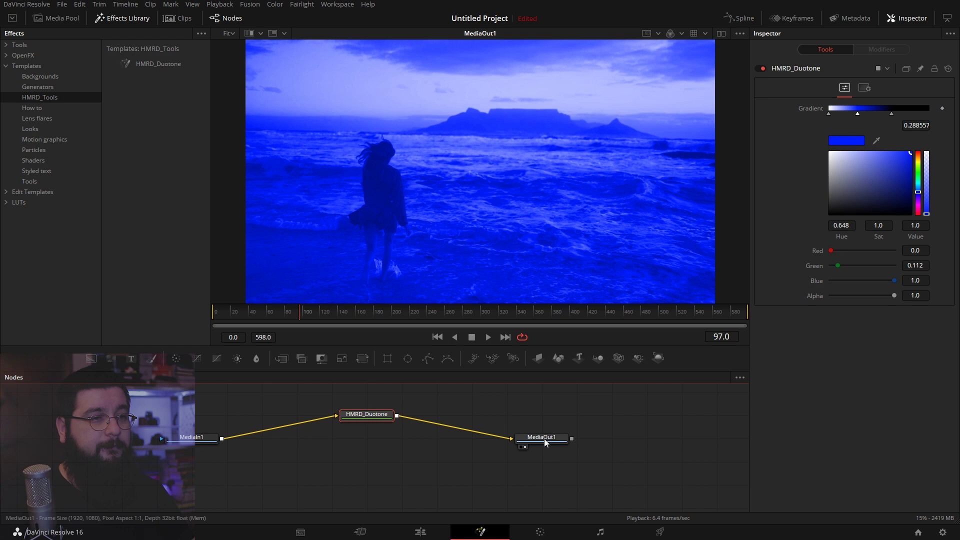
left_click_drag(546, 443, 476, 442)
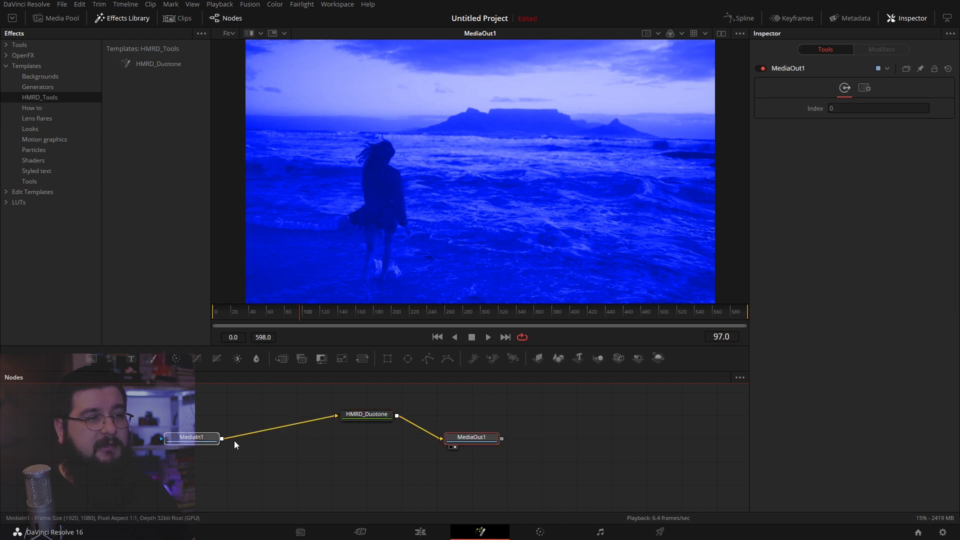
mouse_move(377, 414)
left_mouse_down()
mouse_move(374, 437)
mouse_move(372, 412)
left_mouse_up()
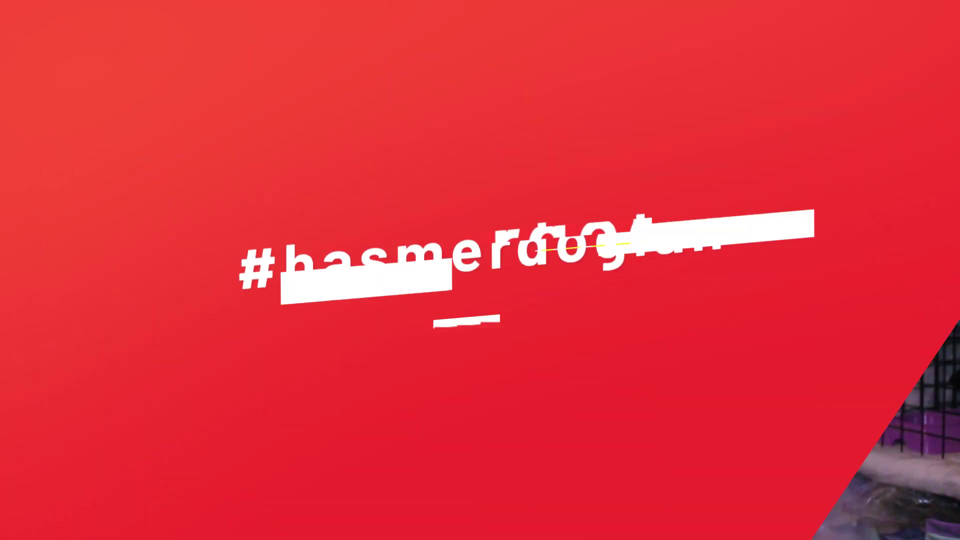